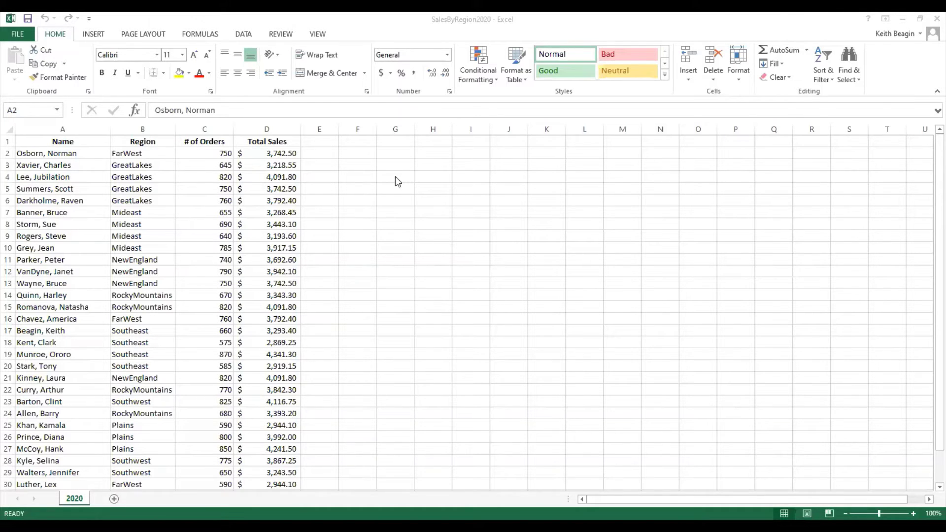
scroll(424, 243, down, 2)
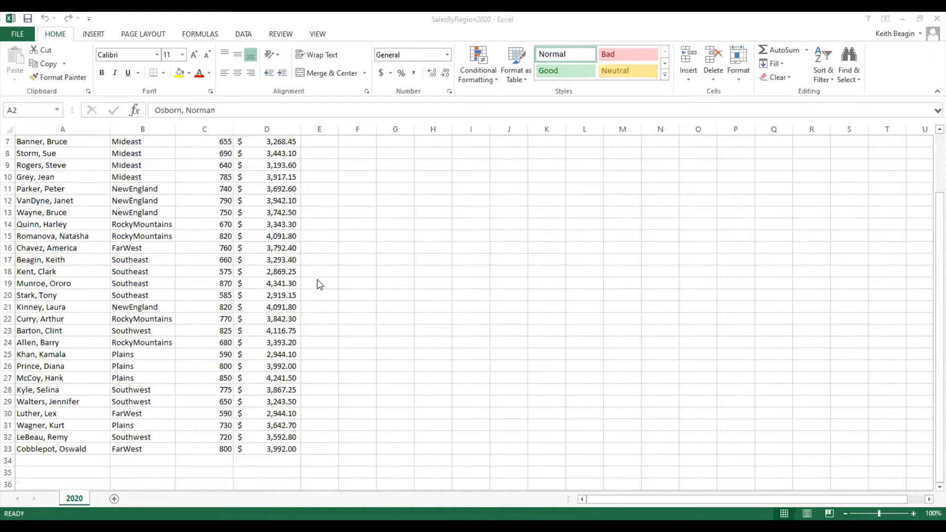
scroll(320, 282, up, 2)
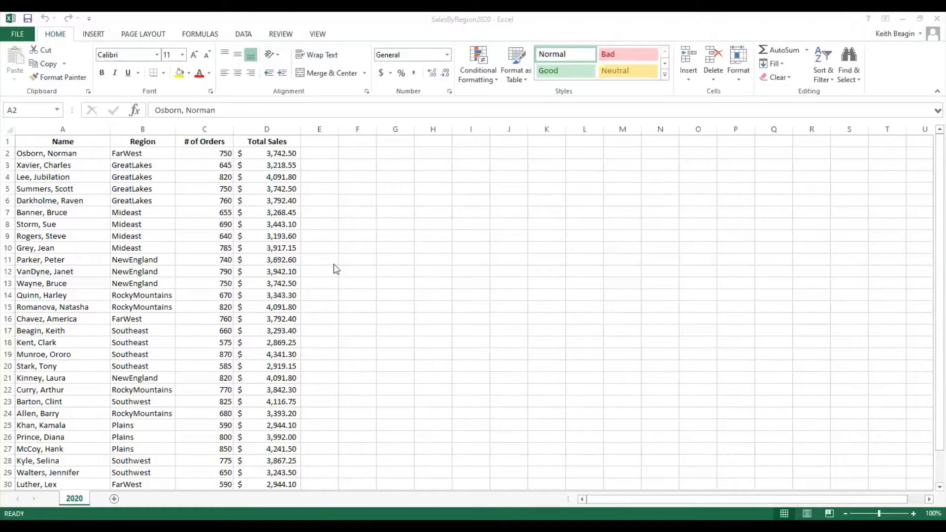
scroll(335, 310, down, 4)
scroll(340, 319, up, 4)
click(244, 34)
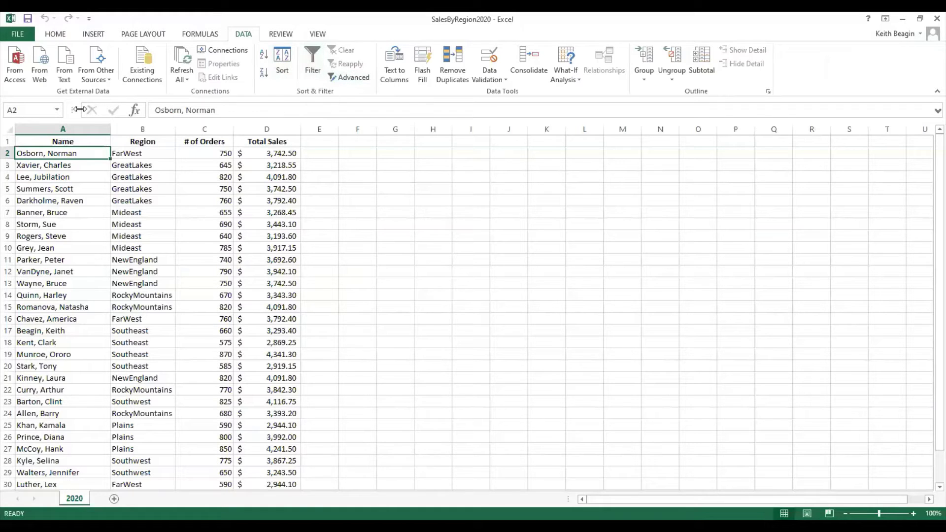
Sort the sales table by the Name column with the quick A to Z sort
click(56, 36)
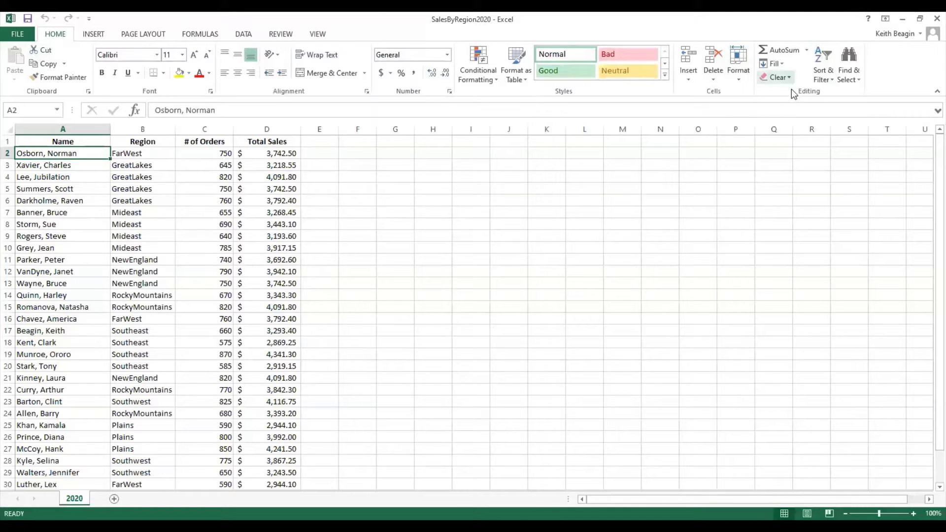
click(826, 73)
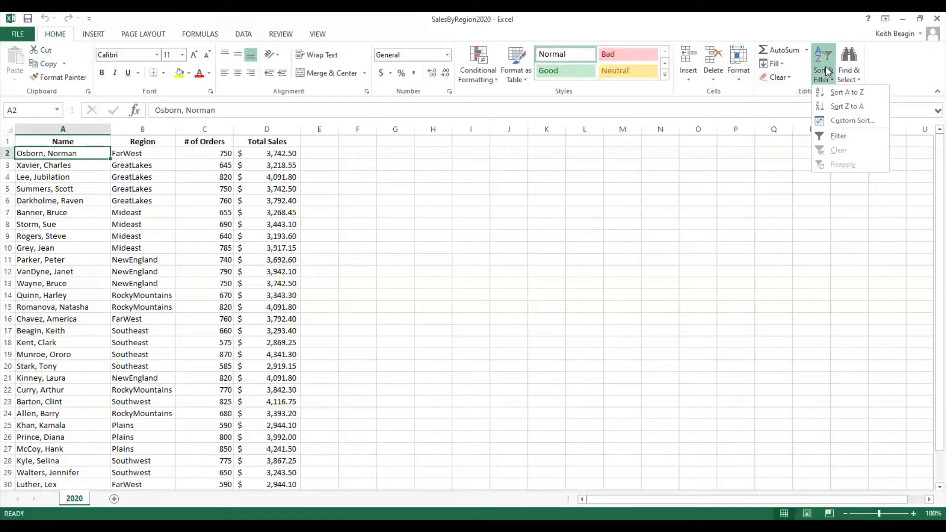
click(848, 94)
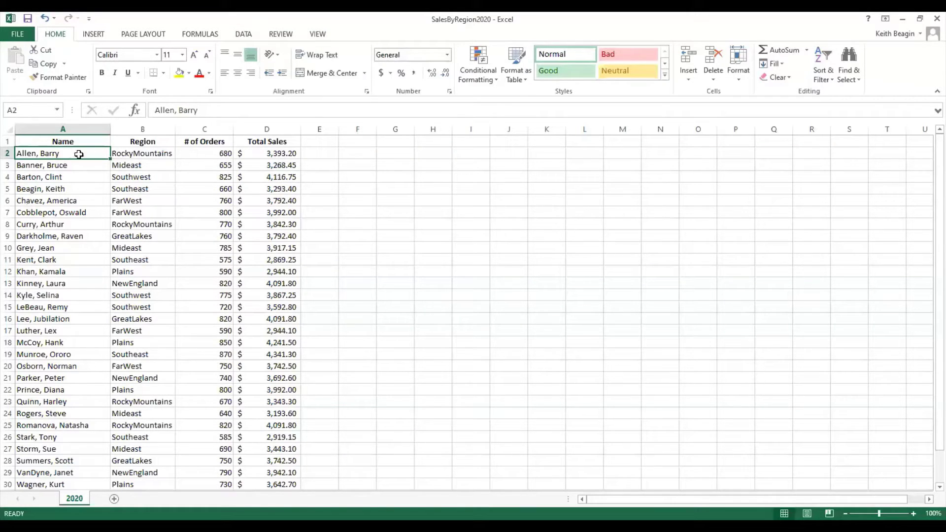
Undo the A to Z sort and select only cell A2, the first name in the list
click(45, 18)
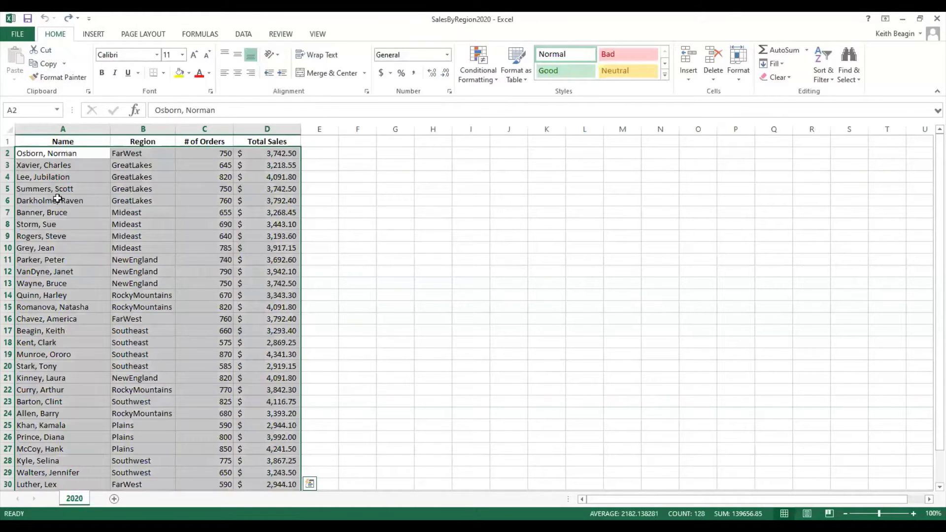
click(55, 198)
click(72, 154)
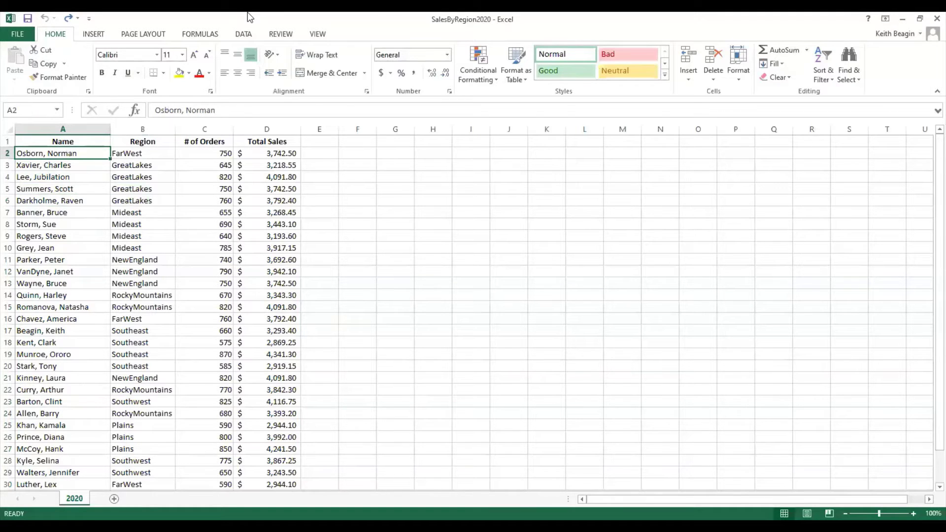
Open Custom Sort and compare the column choices with and without the option that the data has headers
click(821, 68)
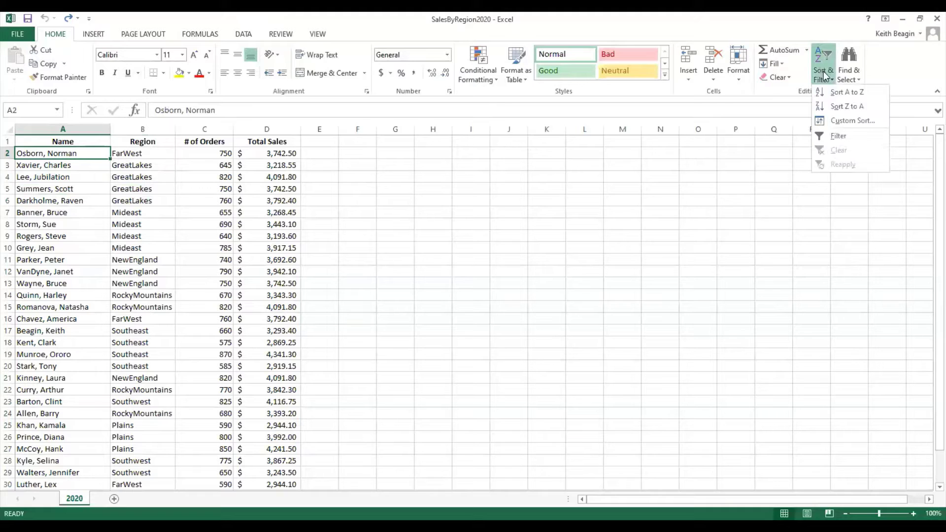
click(845, 122)
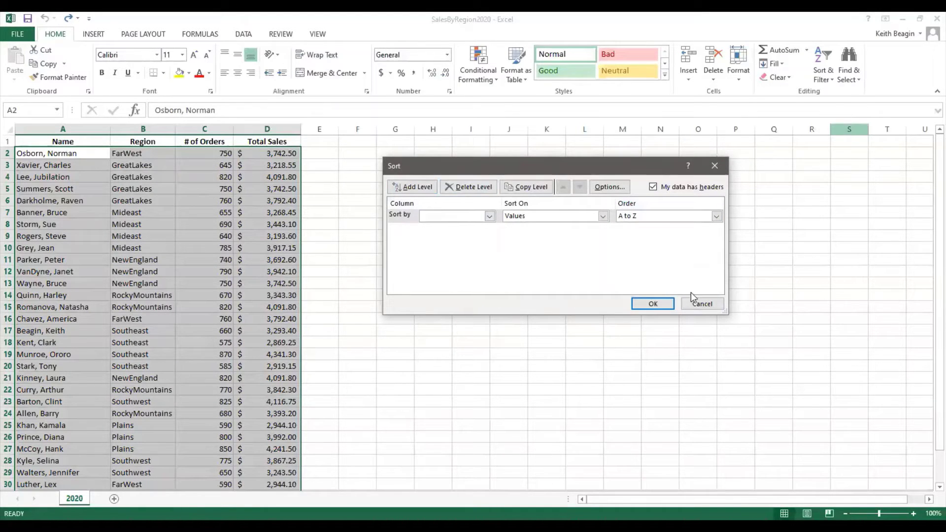
click(667, 190)
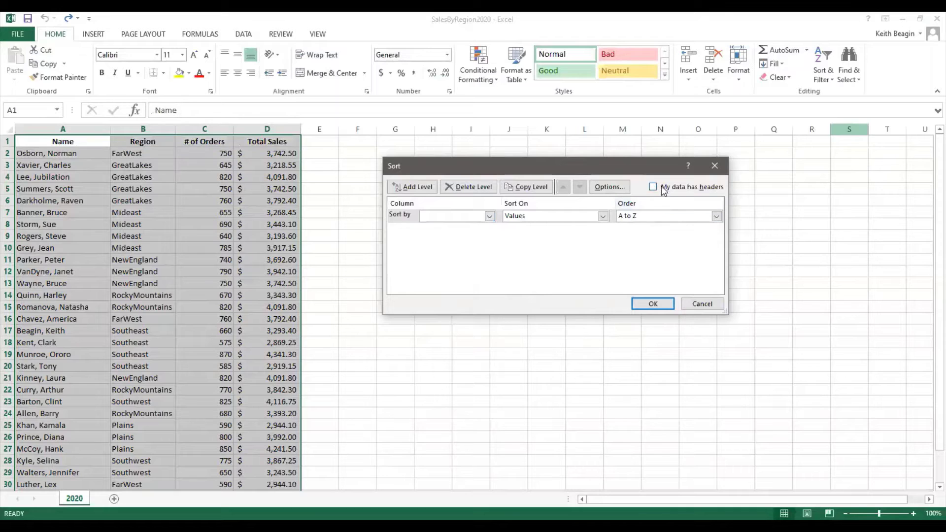
click(661, 186)
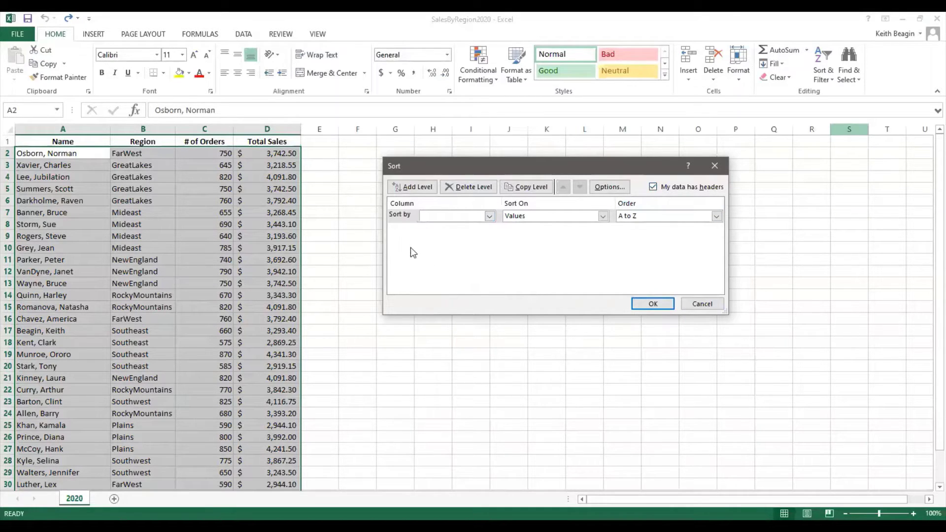
click(490, 217)
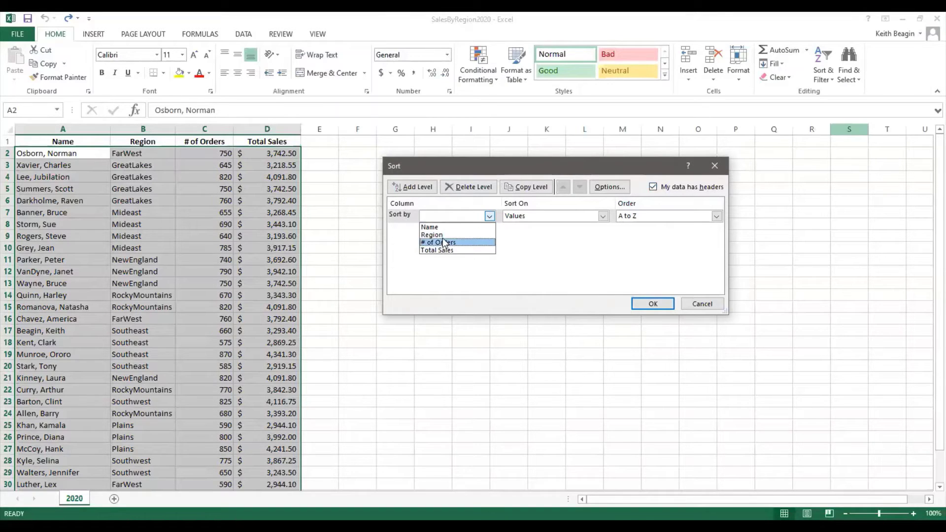
click(491, 216)
click(654, 188)
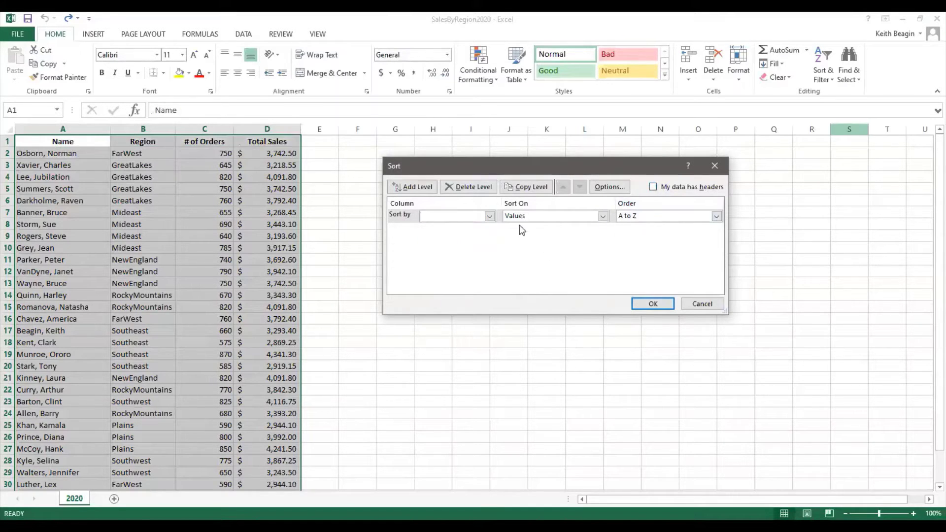
click(489, 217)
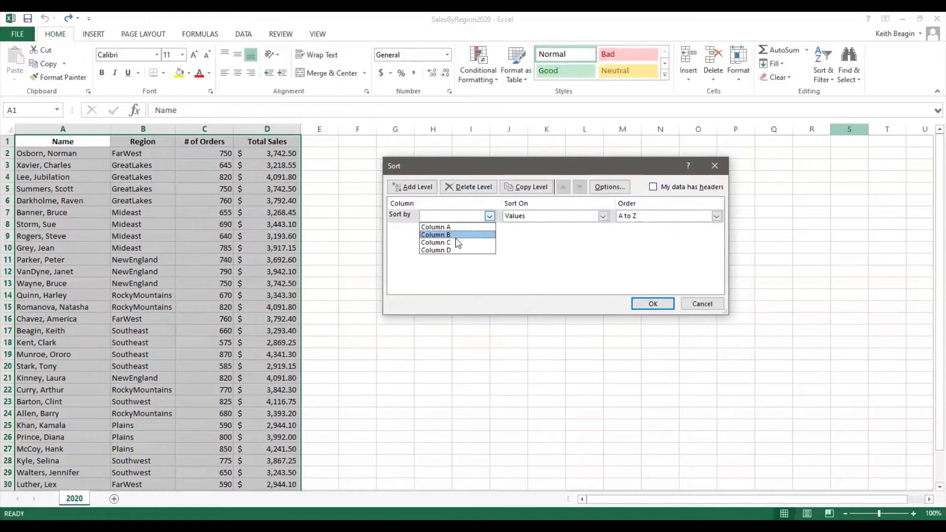
click(492, 215)
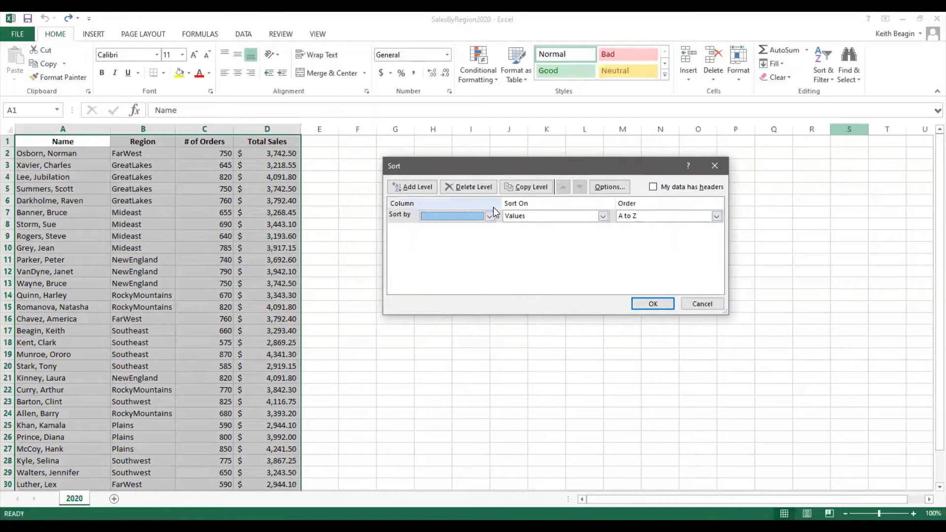
click(654, 187)
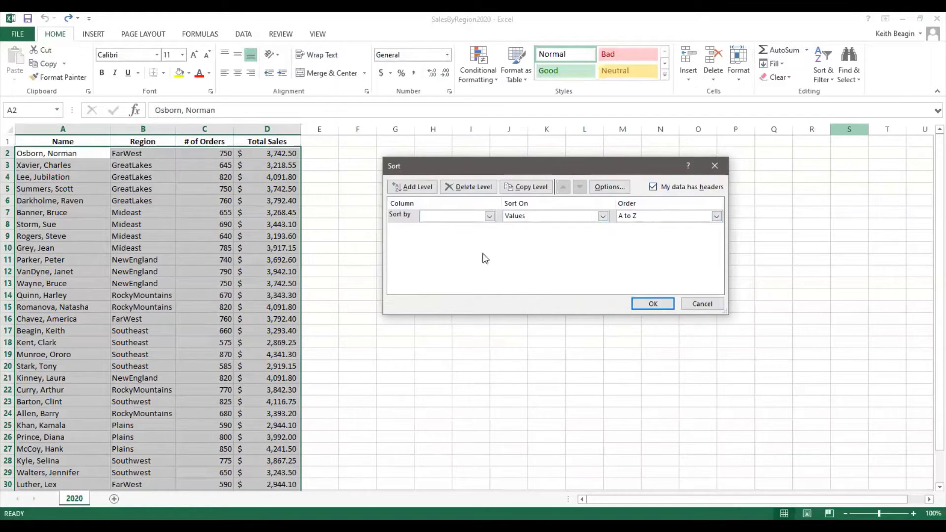
Apply a custom sort by Name on values in A to Z order, with the data's headers recognised
click(488, 216)
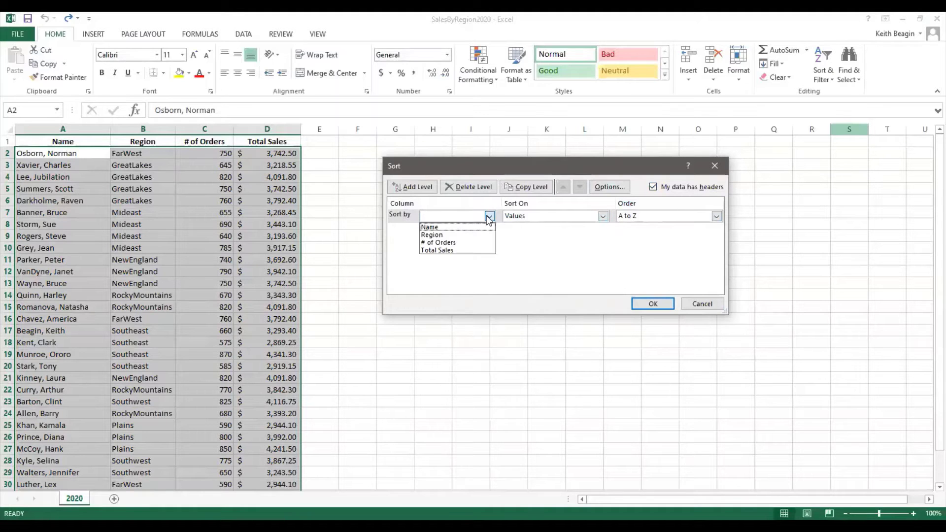
click(440, 228)
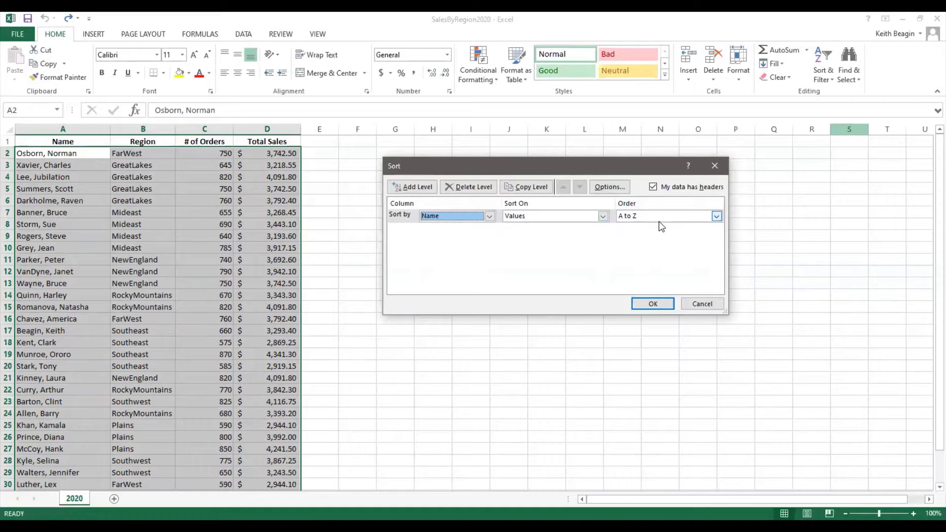
click(658, 300)
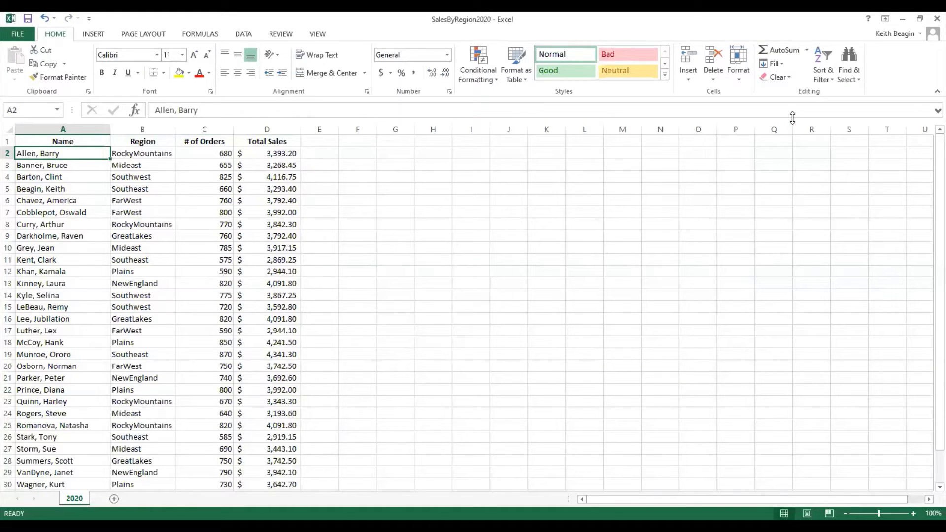
Apply a two-level custom sort to the table by Region and then by Name, both on values from A to Z
click(823, 74)
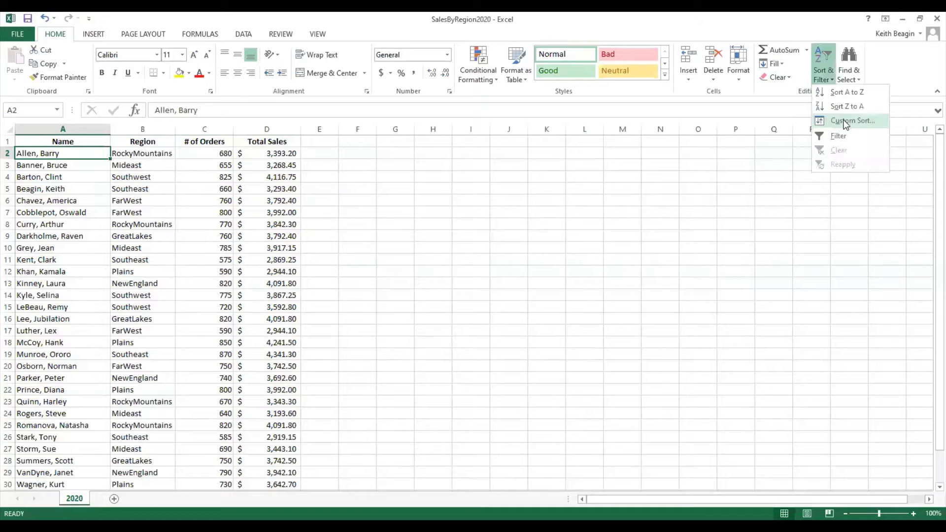
click(845, 122)
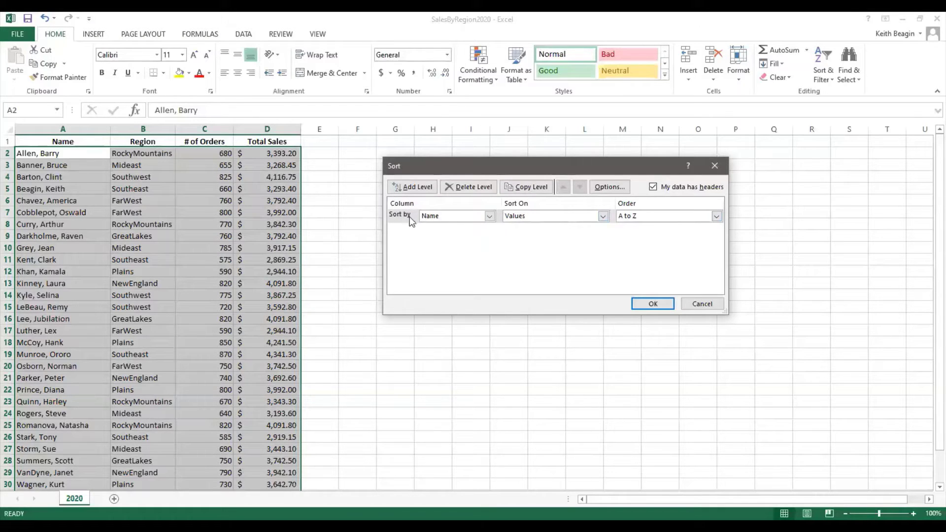
click(489, 216)
click(437, 235)
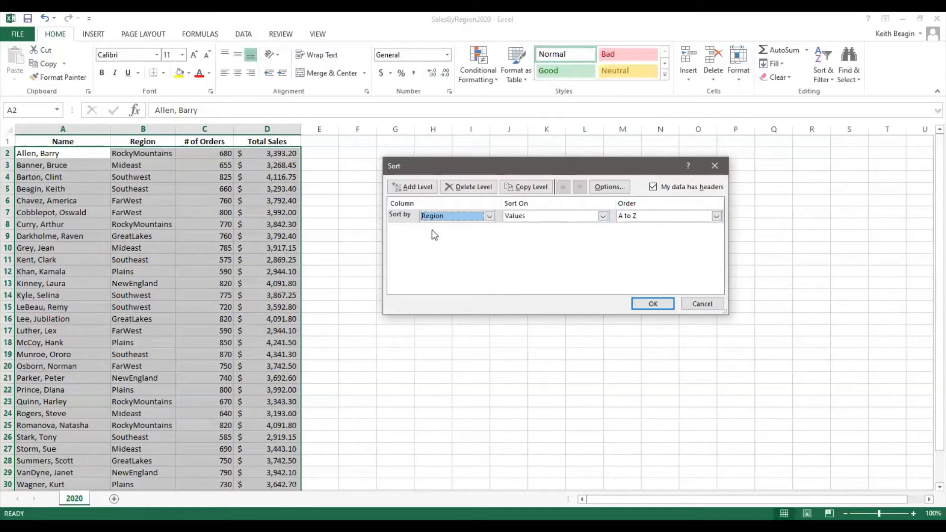
click(420, 188)
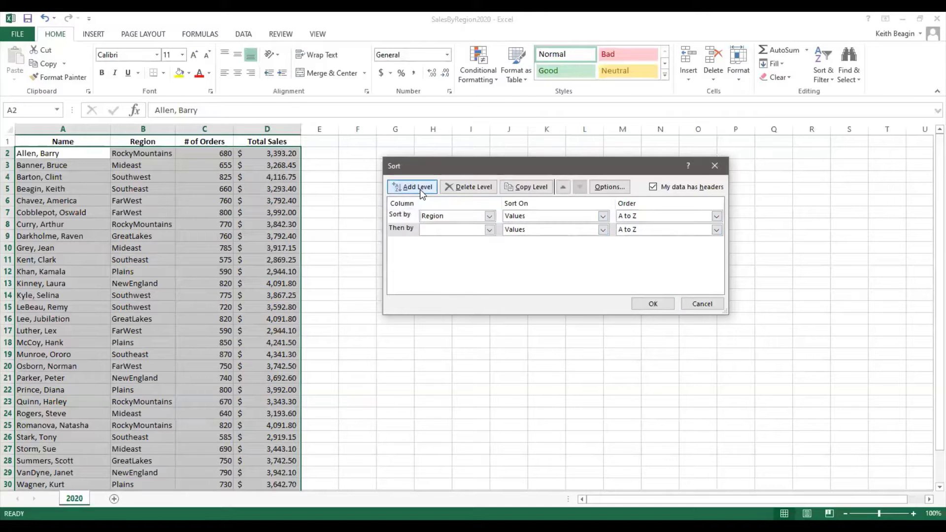
click(489, 230)
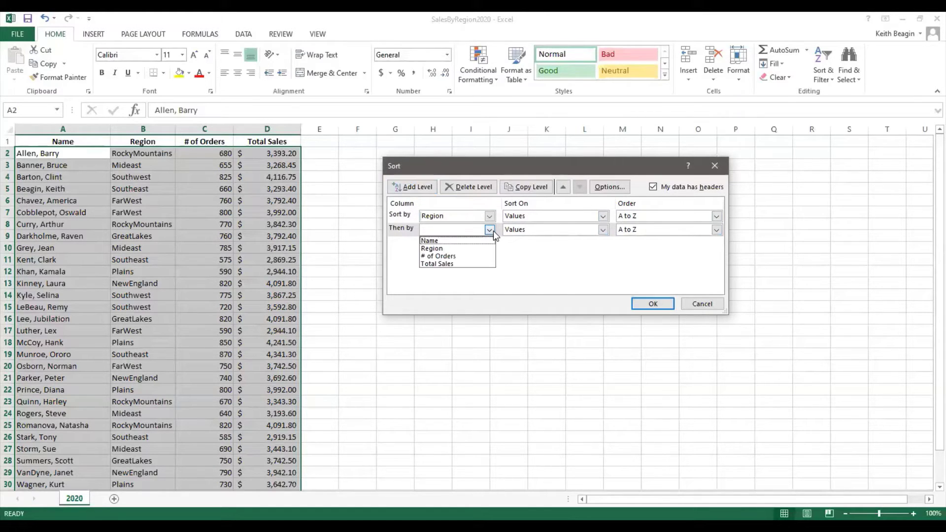
click(438, 240)
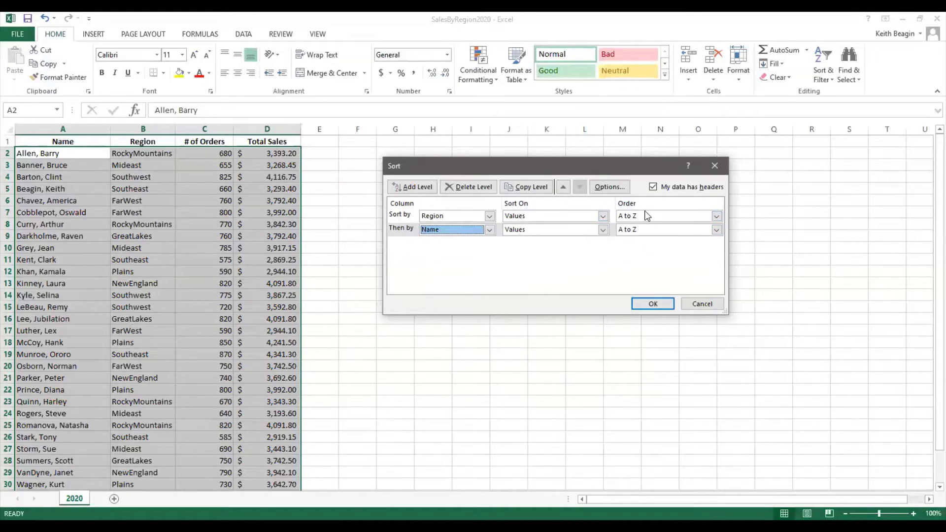
click(653, 304)
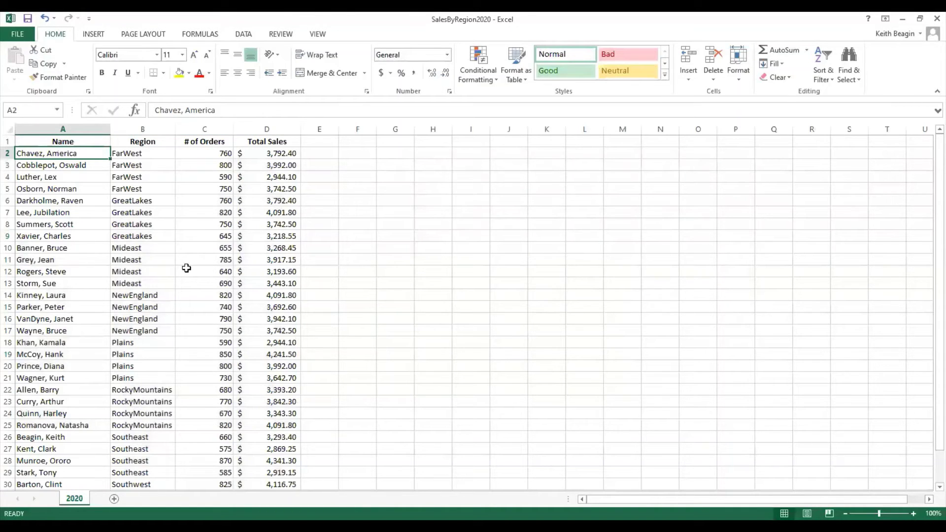
Examine the Region column to check how the rows are grouped and in which order the regions follow
click(140, 154)
click(150, 167)
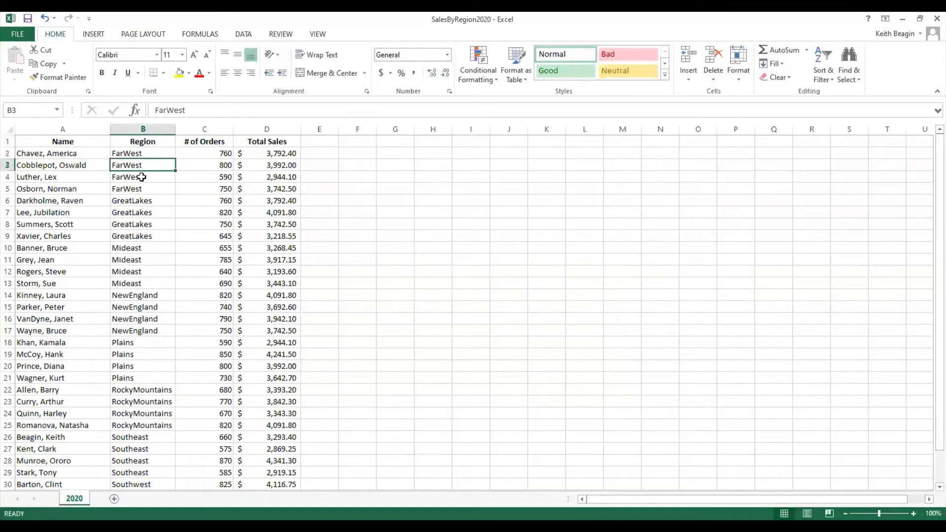
click(141, 177)
click(141, 189)
click(148, 155)
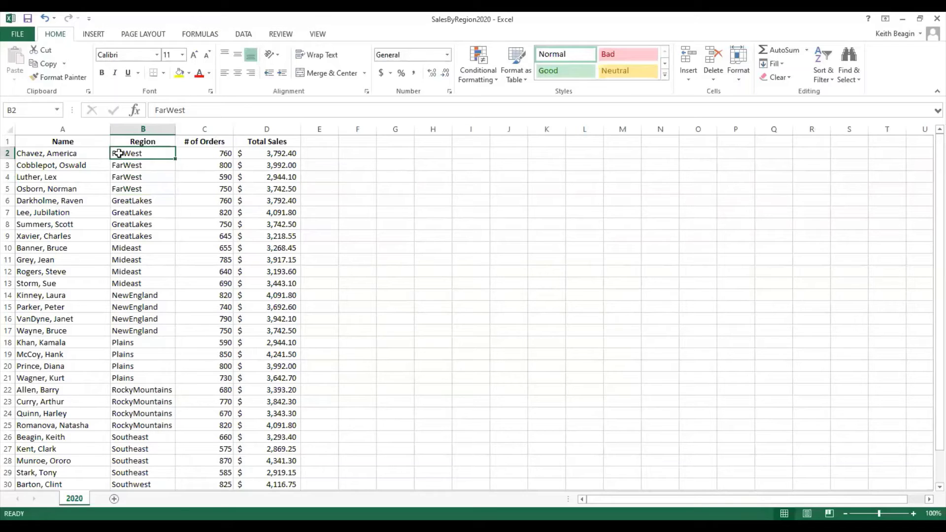
click(131, 202)
click(126, 247)
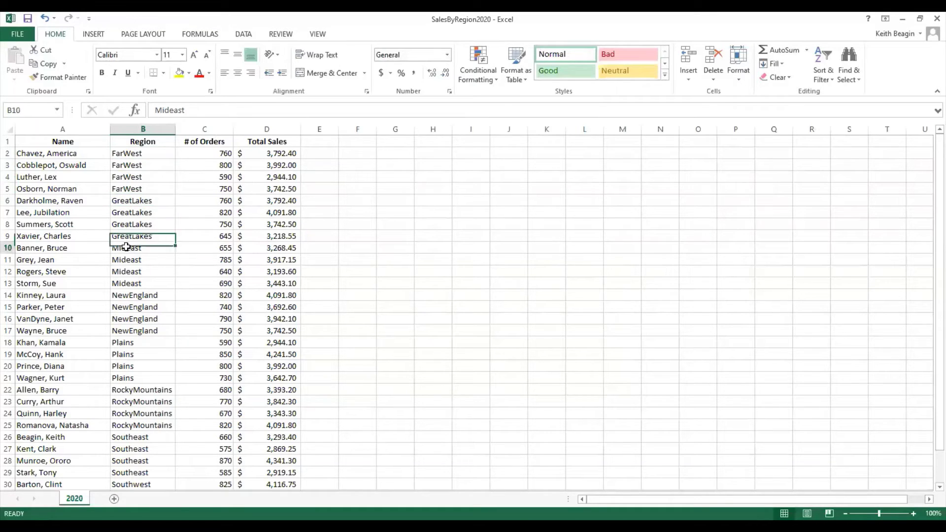
click(134, 298)
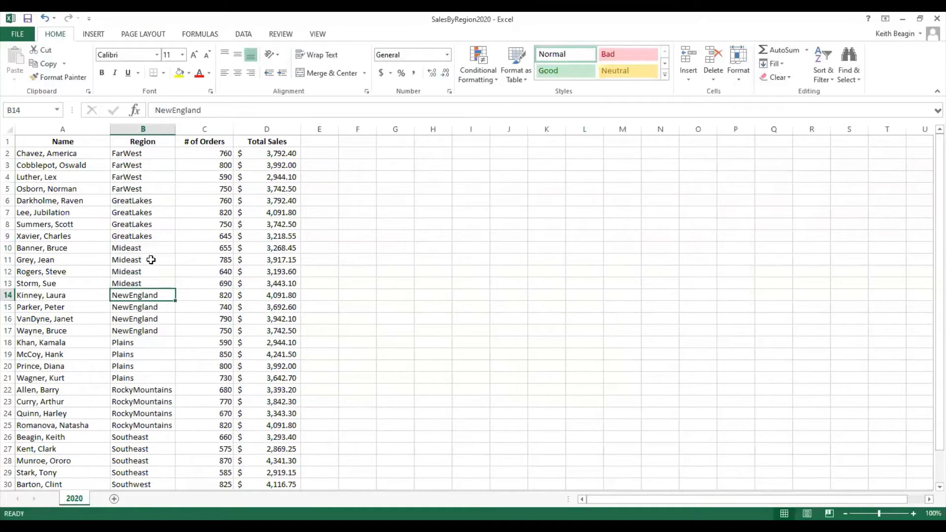
Check the alphabetical order of the names within the FarWest region in rows 2 to 5
drag(140, 151, 63, 189)
drag(58, 187, 58, 187)
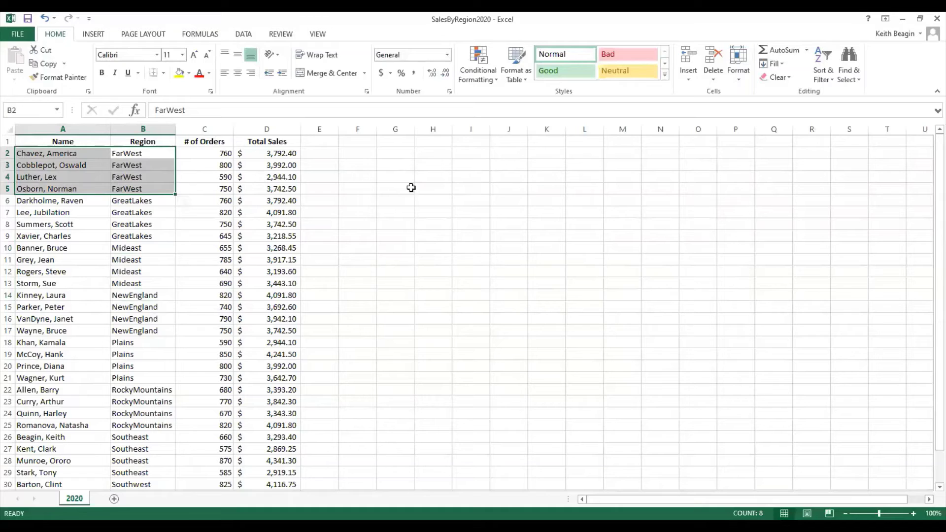
click(23, 154)
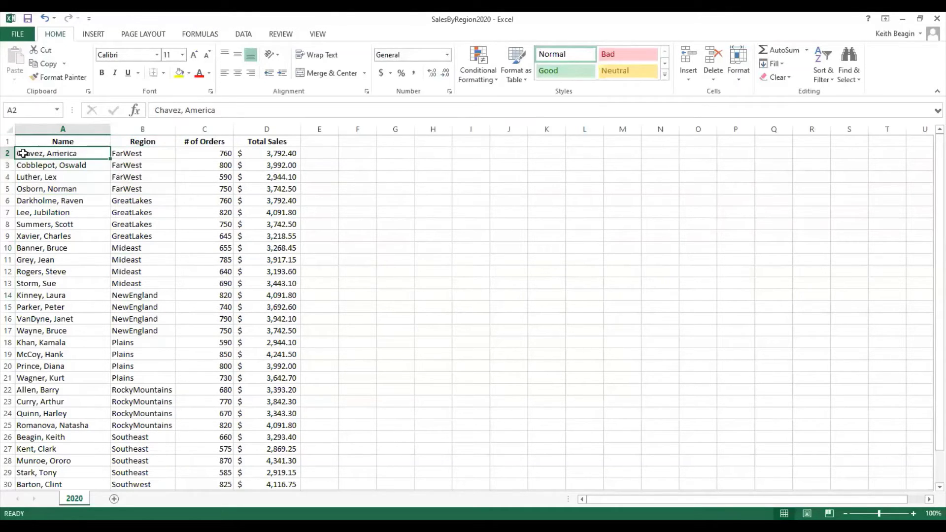
click(28, 167)
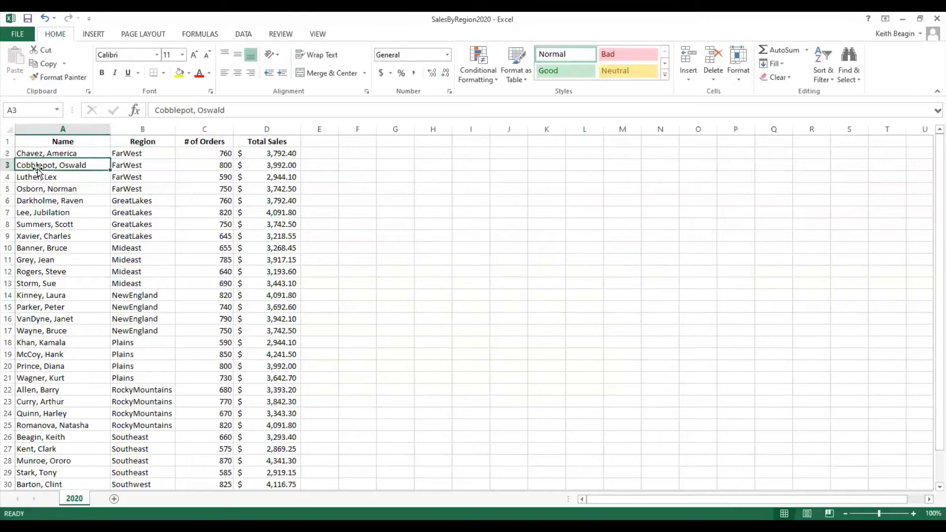
click(69, 177)
click(72, 189)
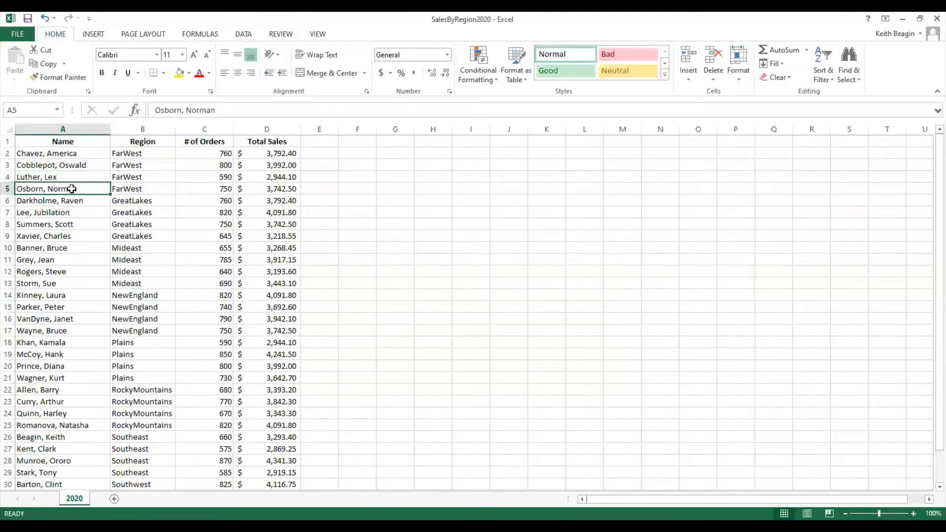
Check the name order within the GreatLakes region in rows 6 to 9, and review the custom sort levels without applying them
click(132, 201)
click(38, 201)
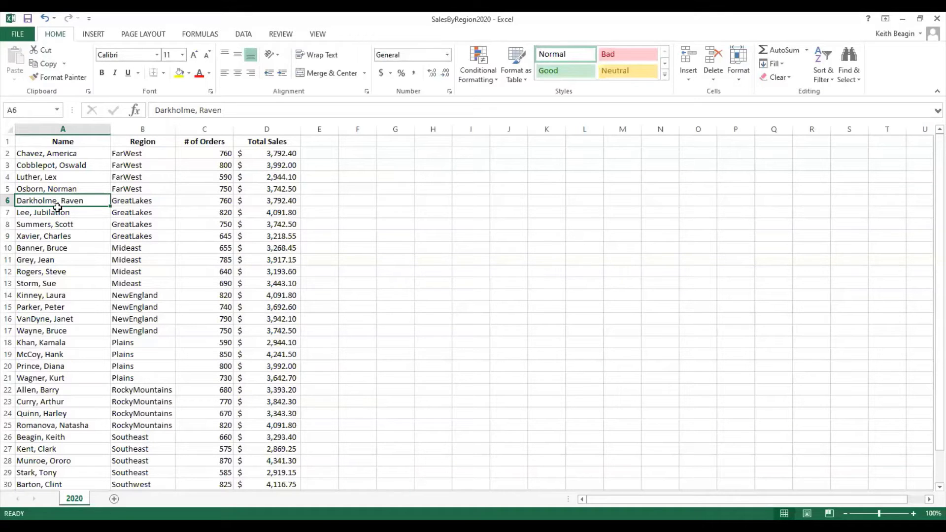
drag(58, 208, 127, 236)
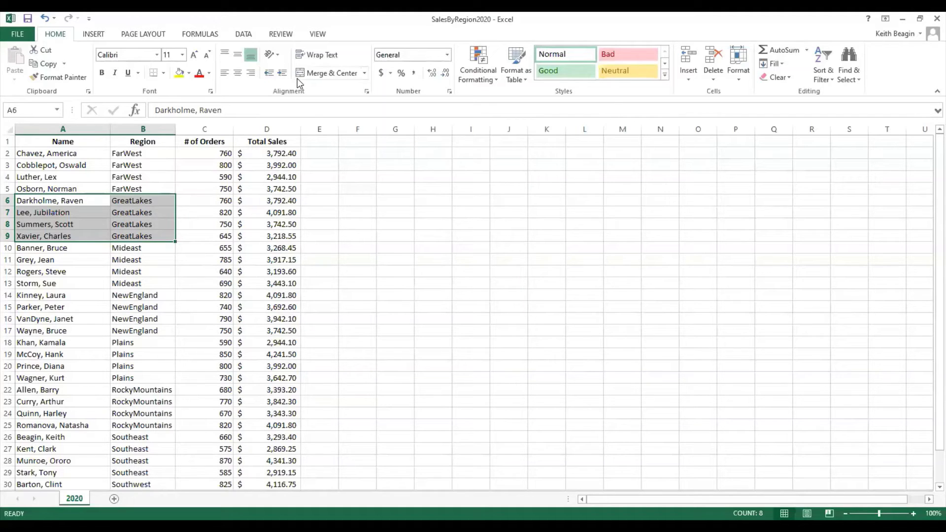
click(822, 69)
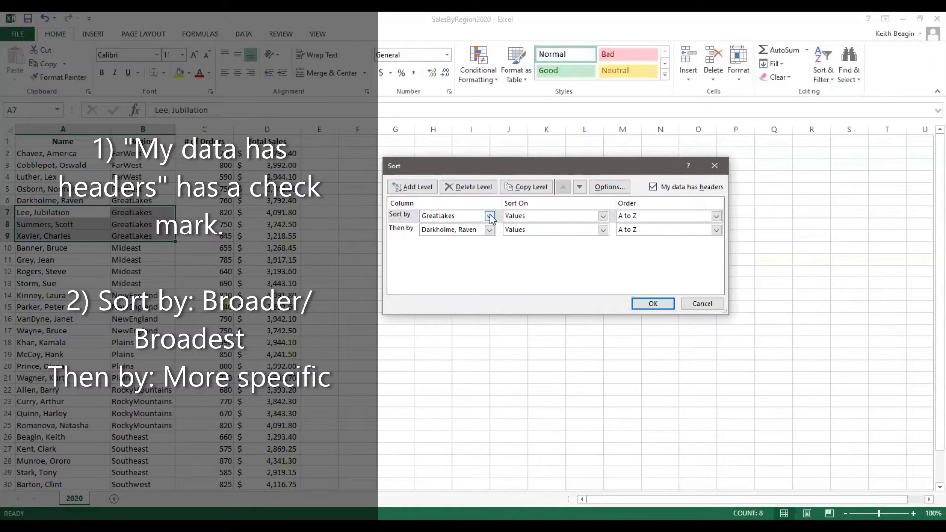
click(708, 311)
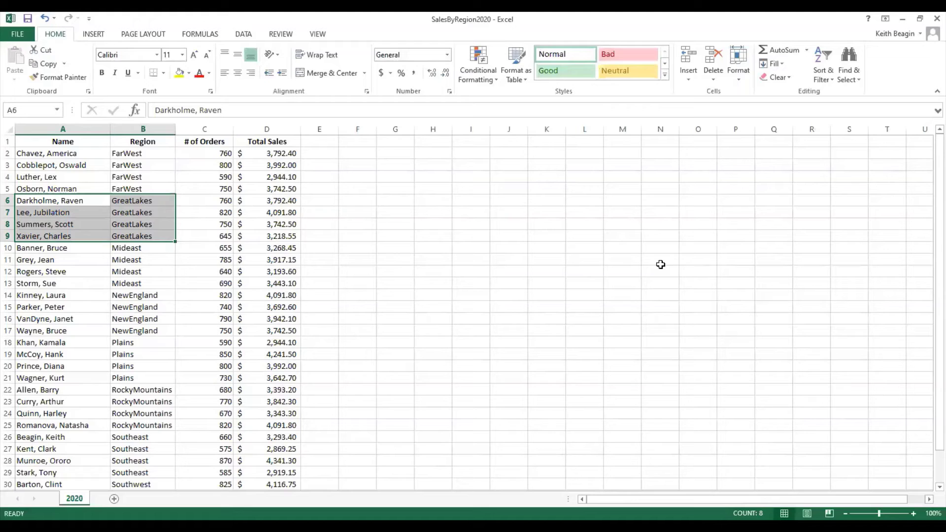
Turn on filtering for the sales table's headers from cell A2
click(139, 188)
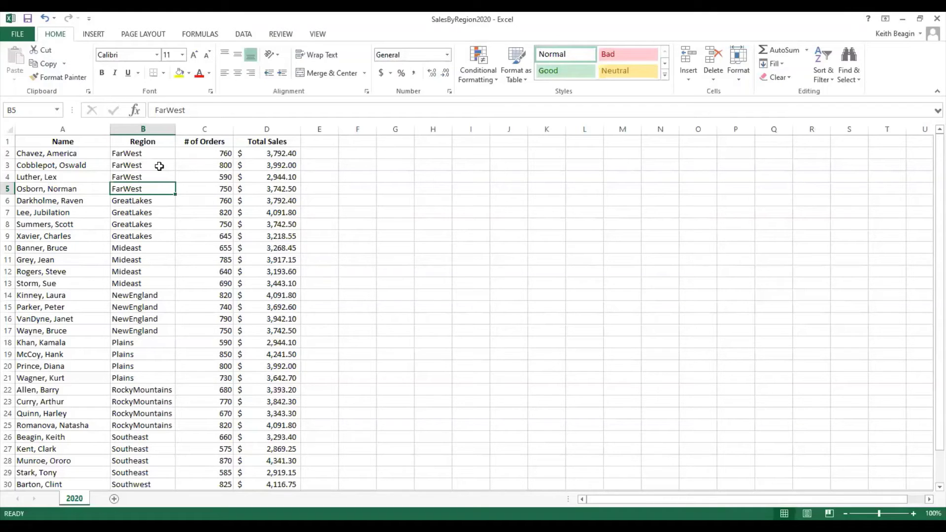
click(71, 157)
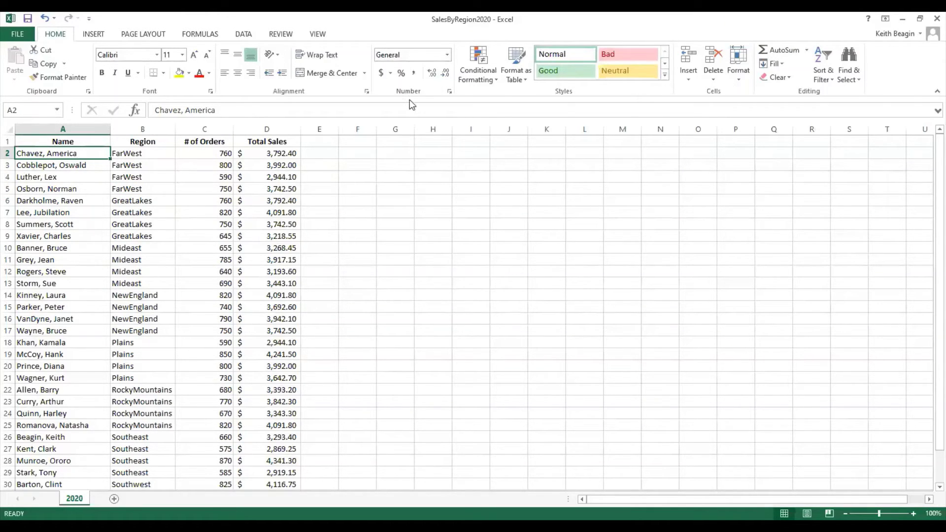
click(824, 72)
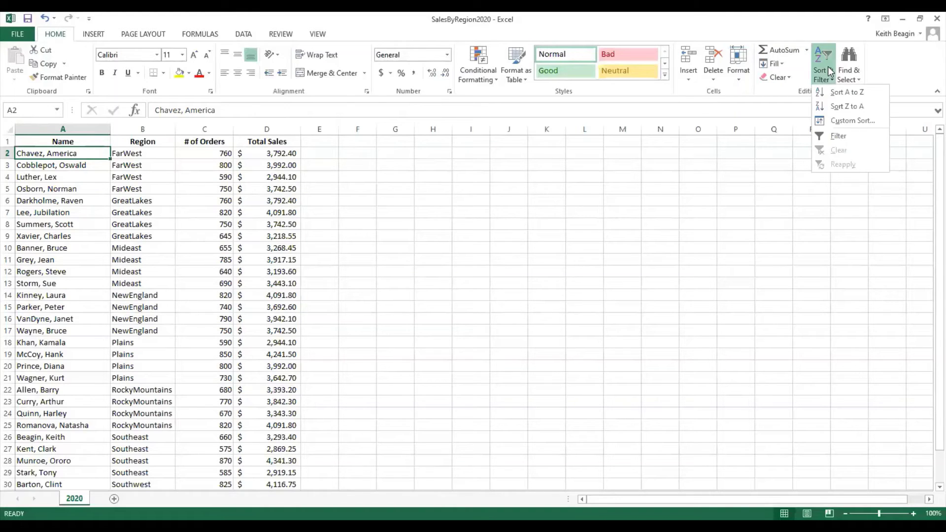
click(848, 135)
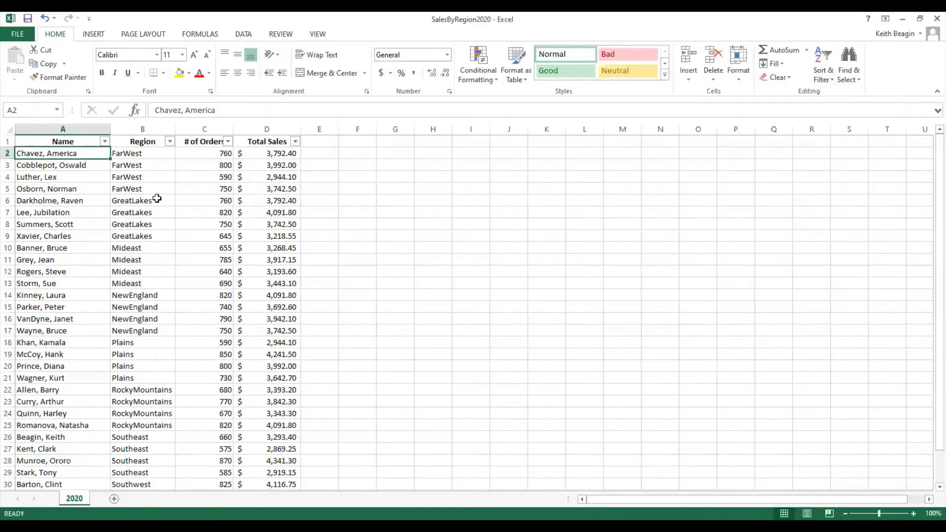
Look at the filter options of the Name, # of Orders and Total Sales columns without changing them
click(105, 142)
click(228, 142)
click(293, 143)
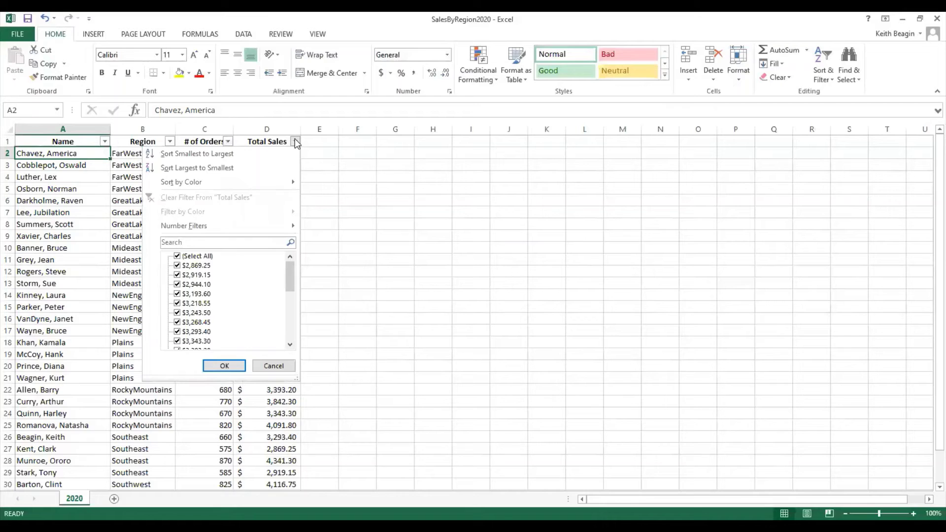
click(295, 141)
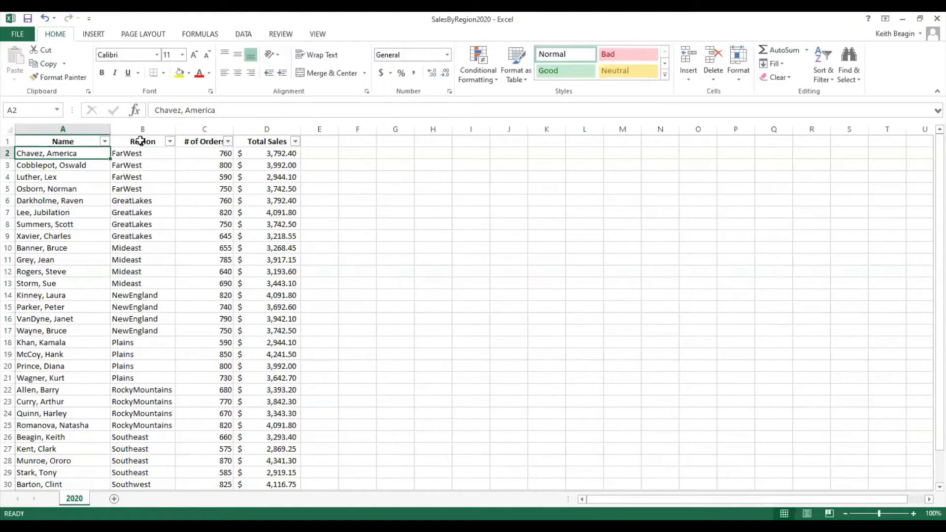
Filter the Region column to show only NewEngland and RockyMountains, and clear that filter again
click(170, 142)
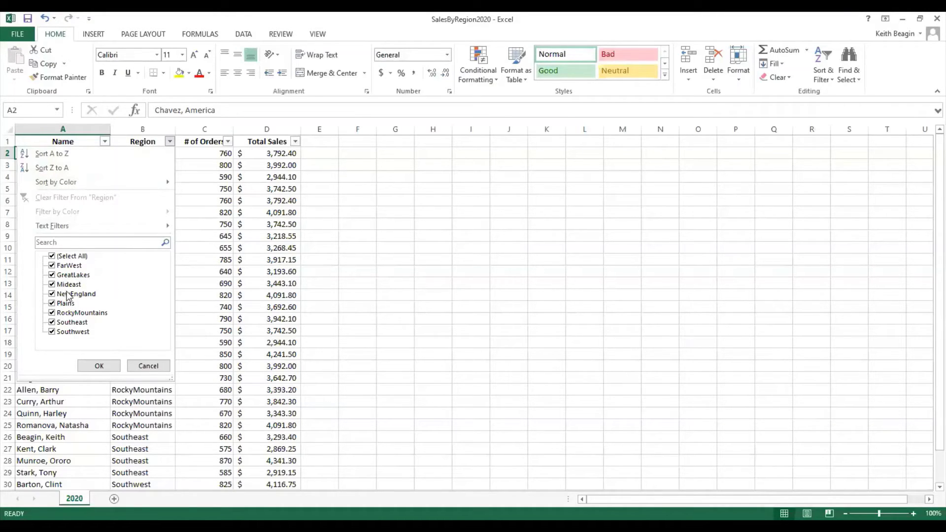
click(52, 257)
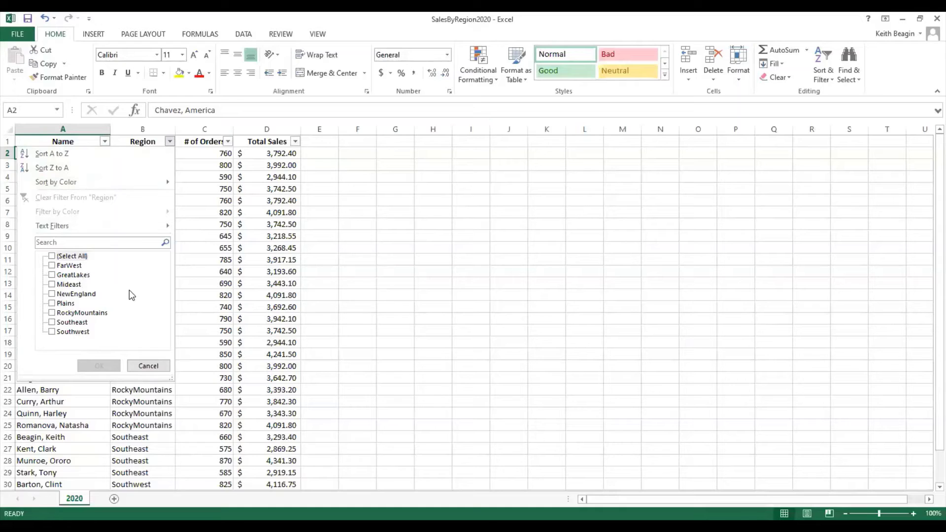
click(52, 294)
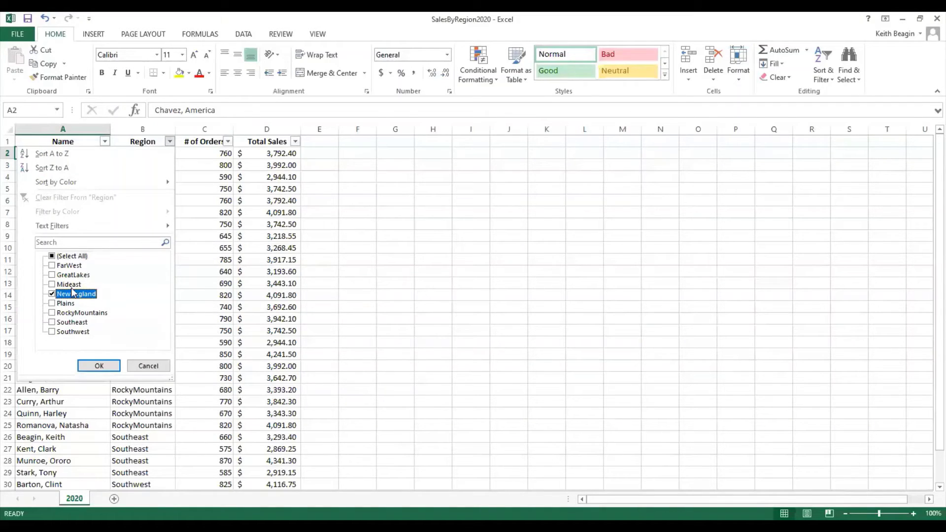
click(53, 312)
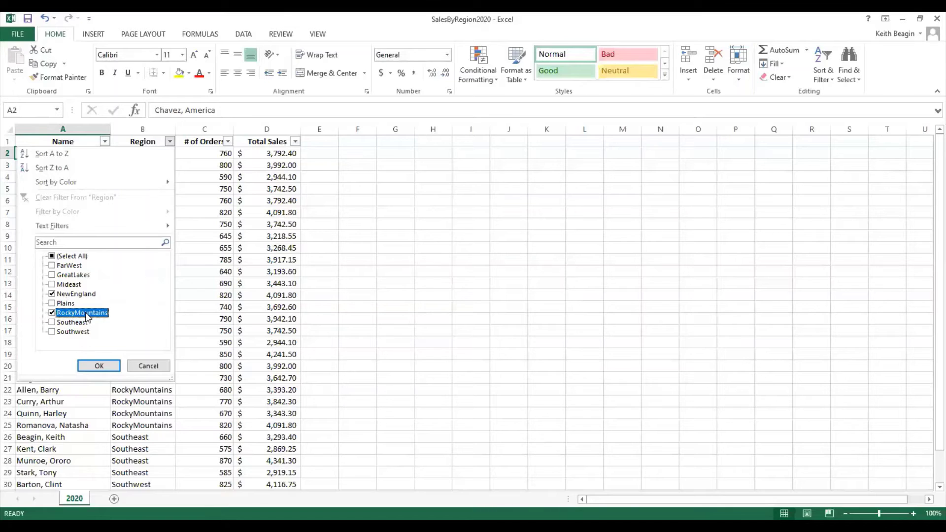
click(113, 367)
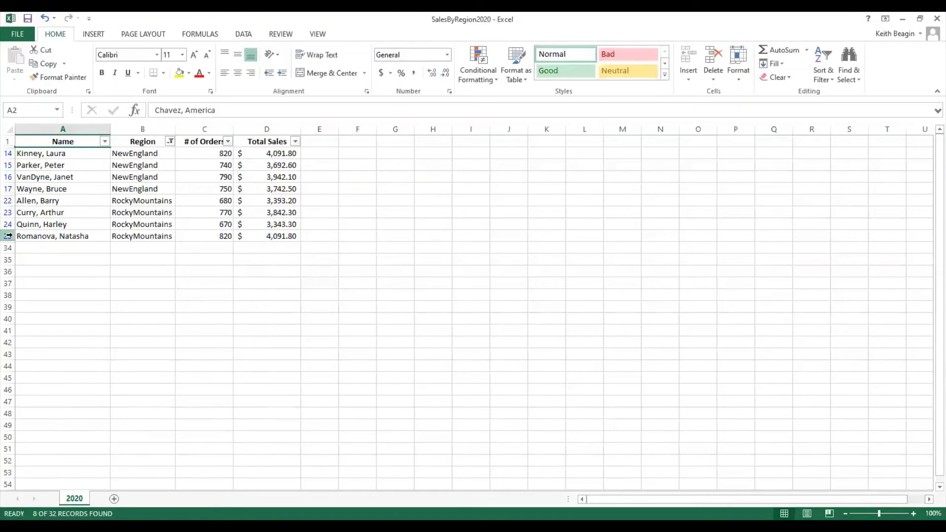
click(170, 142)
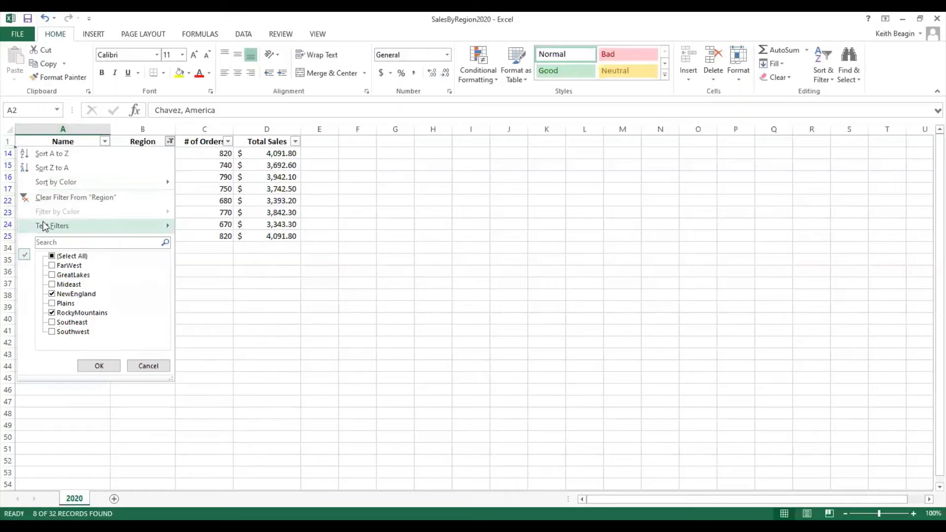
click(78, 199)
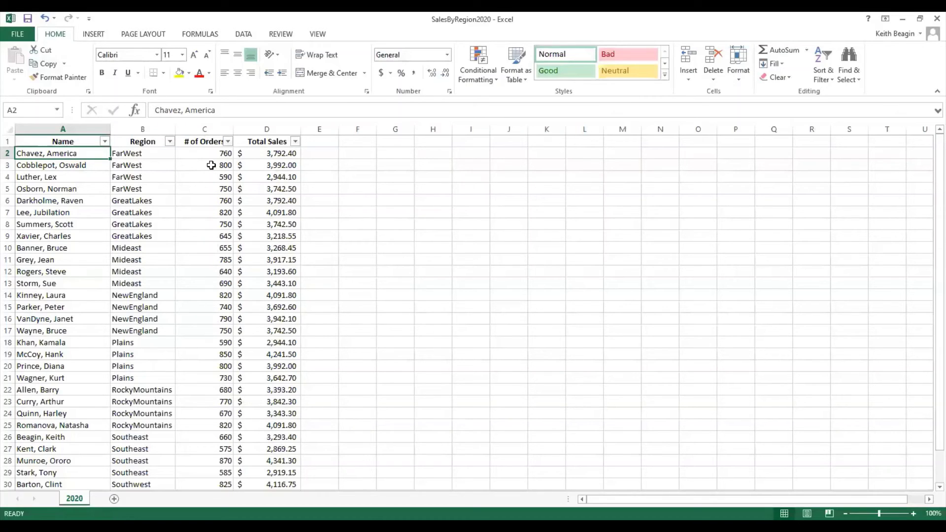
Filter # of Orders with a number filter for values greater than or equal to 800, and clear that filter again
click(229, 142)
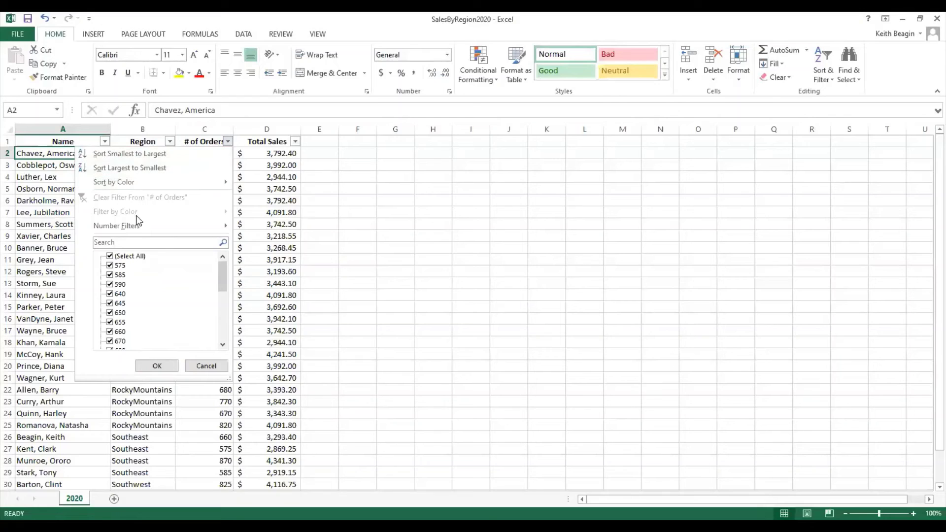
mouse_move(123, 228)
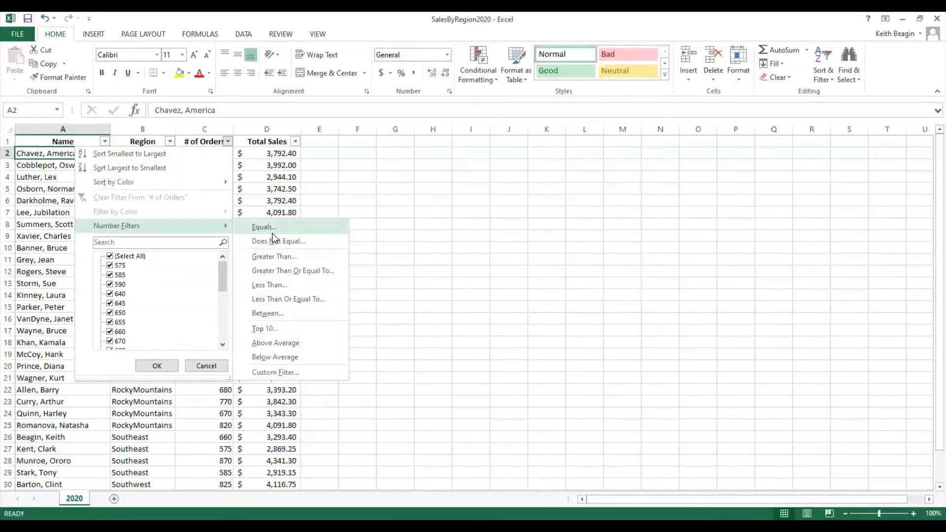
click(312, 272)
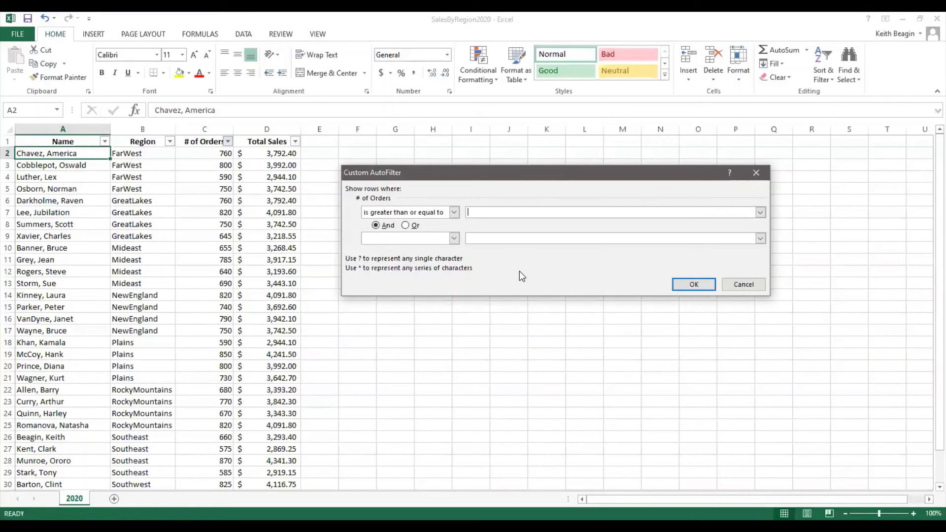
text(800)
click(698, 286)
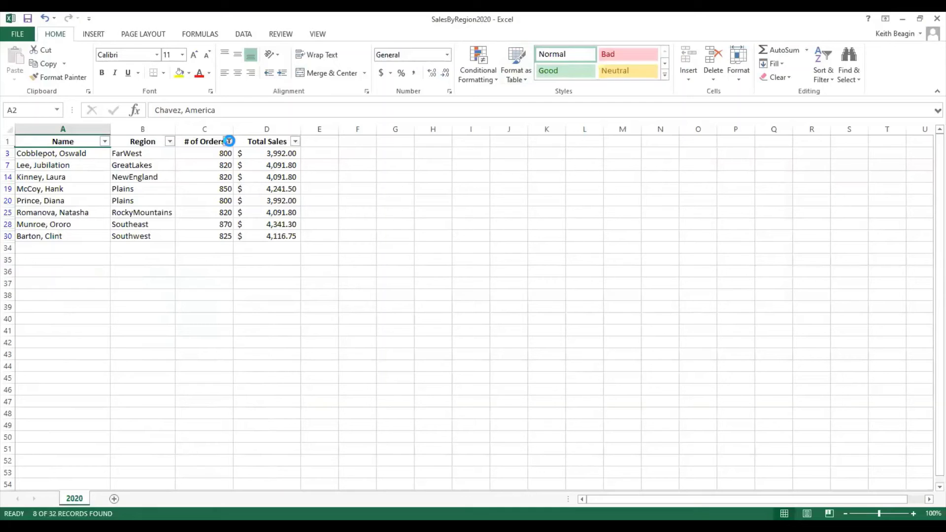
click(228, 141)
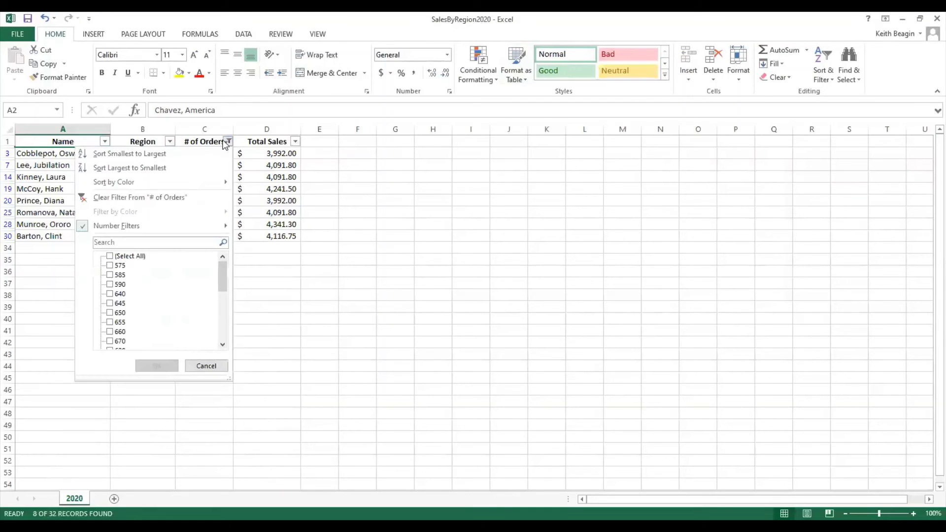
click(165, 199)
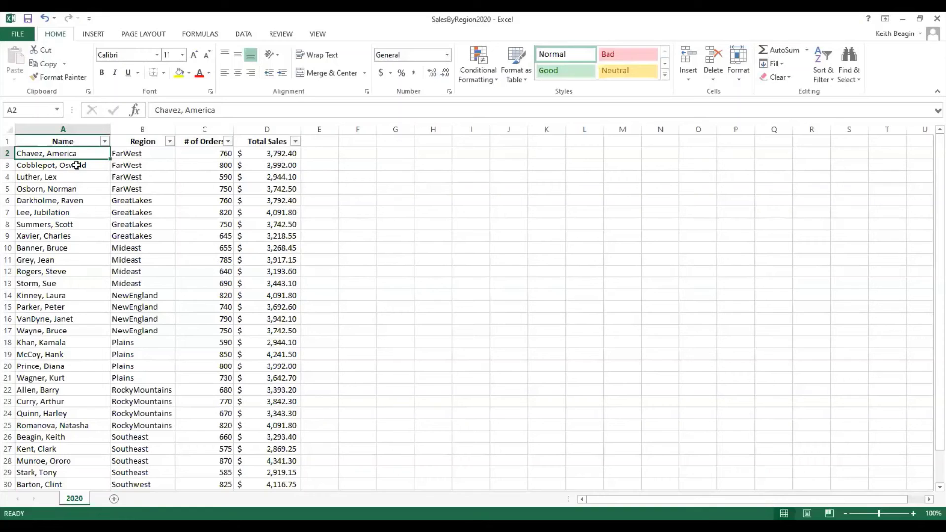
Filter the Name column with a text filter for names beginning with C, and clear that filter again
click(104, 142)
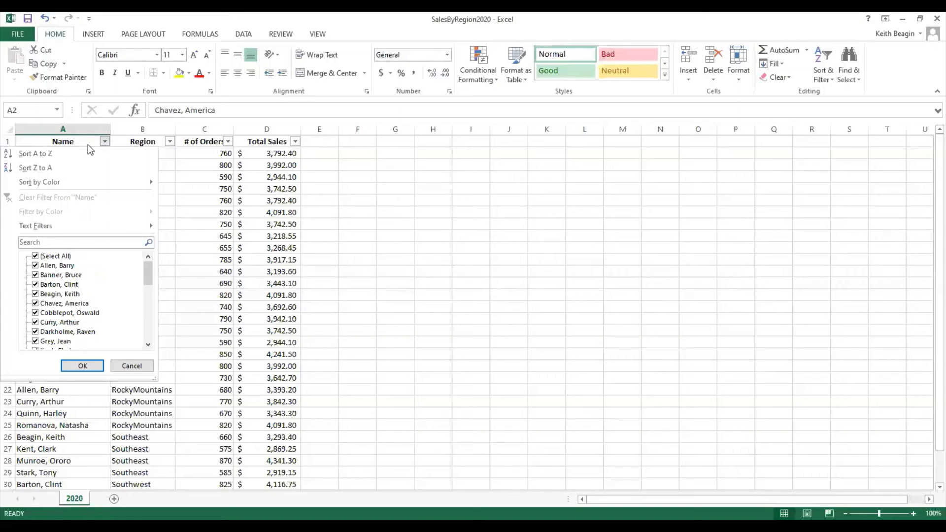
mouse_move(89, 230)
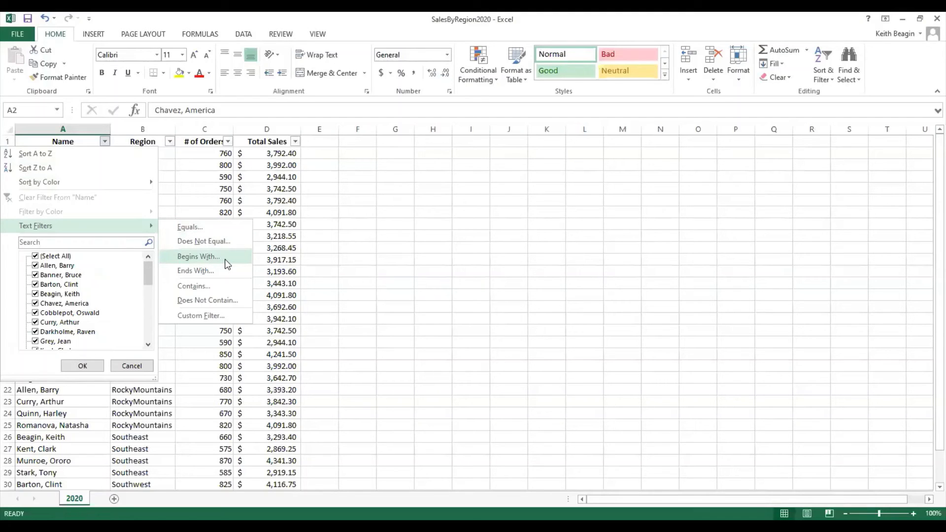
click(198, 257)
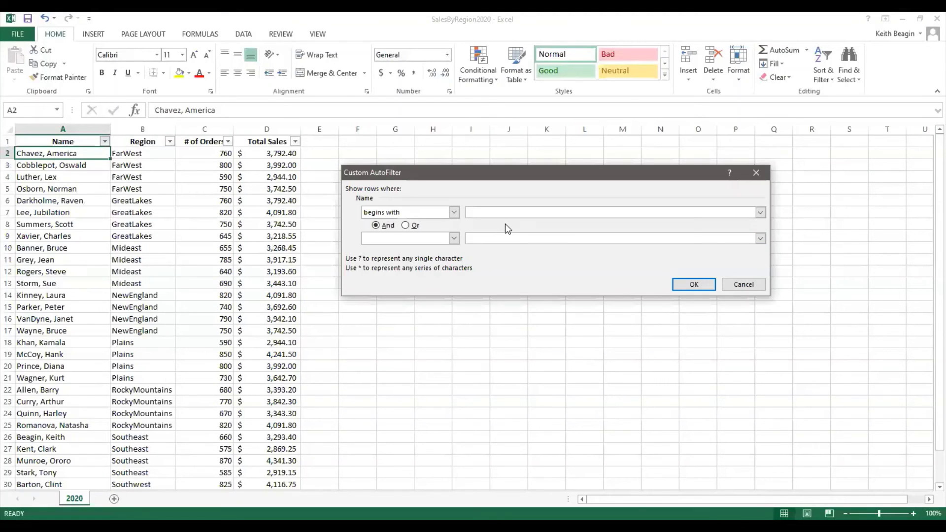
text(C)
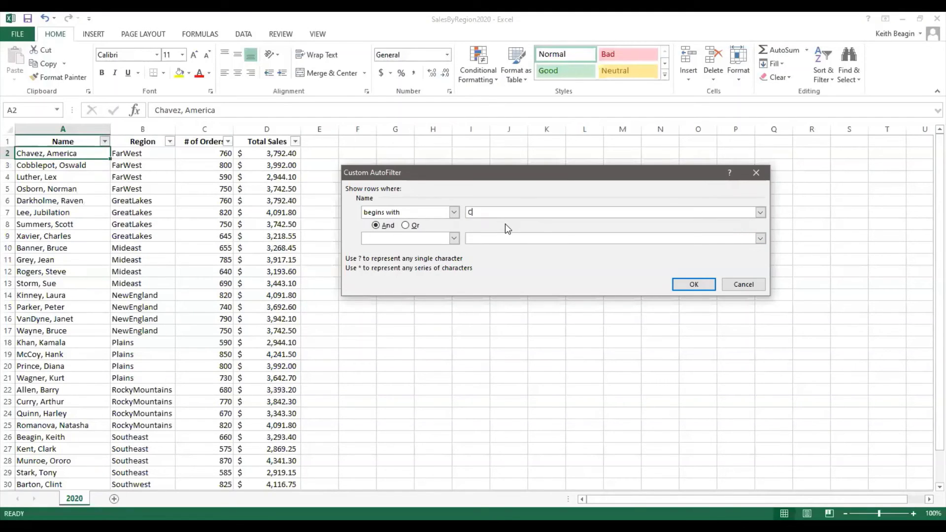
click(693, 284)
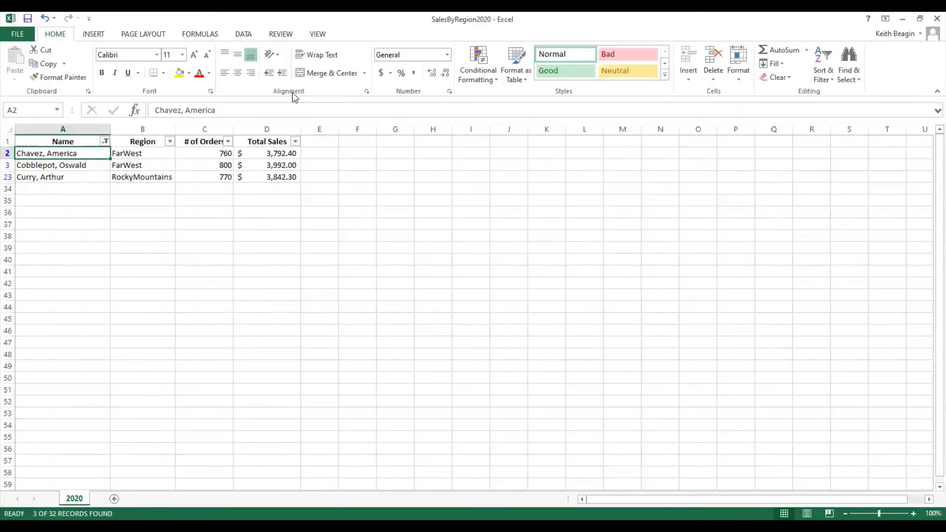
click(106, 142)
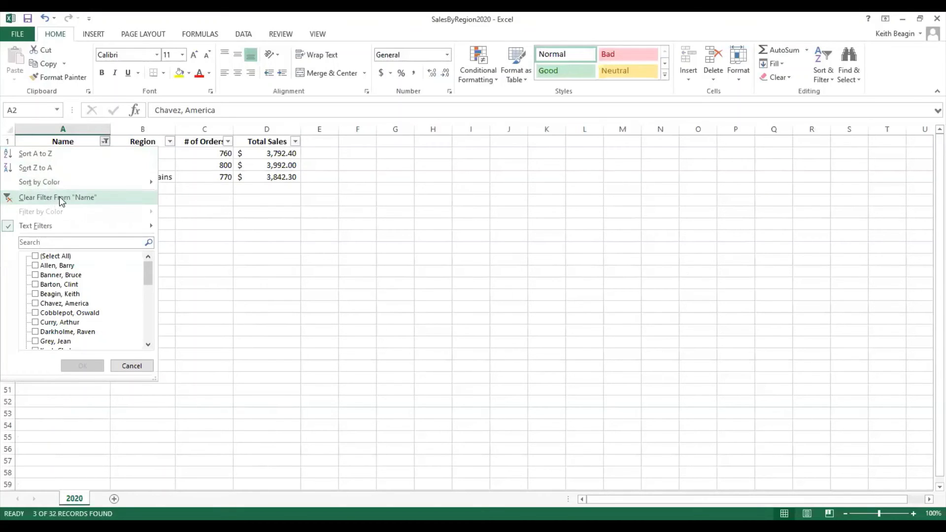
click(60, 198)
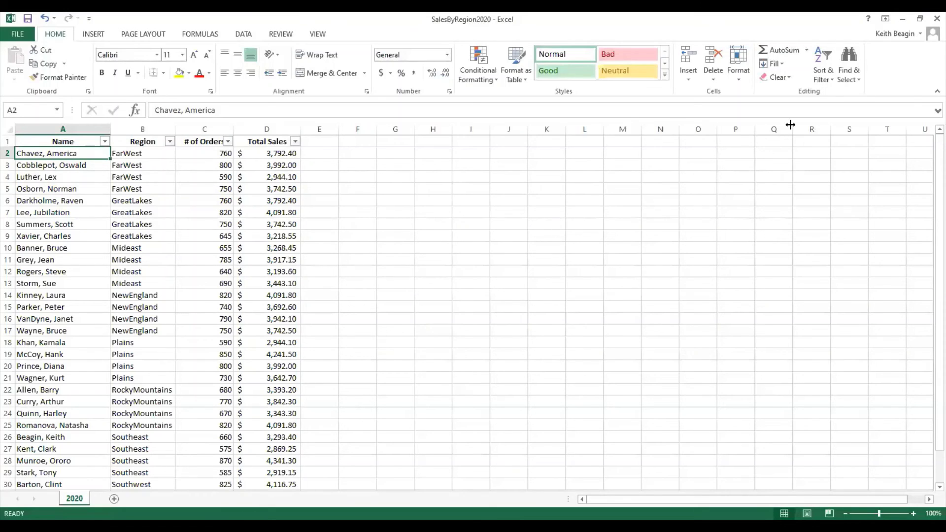
click(824, 74)
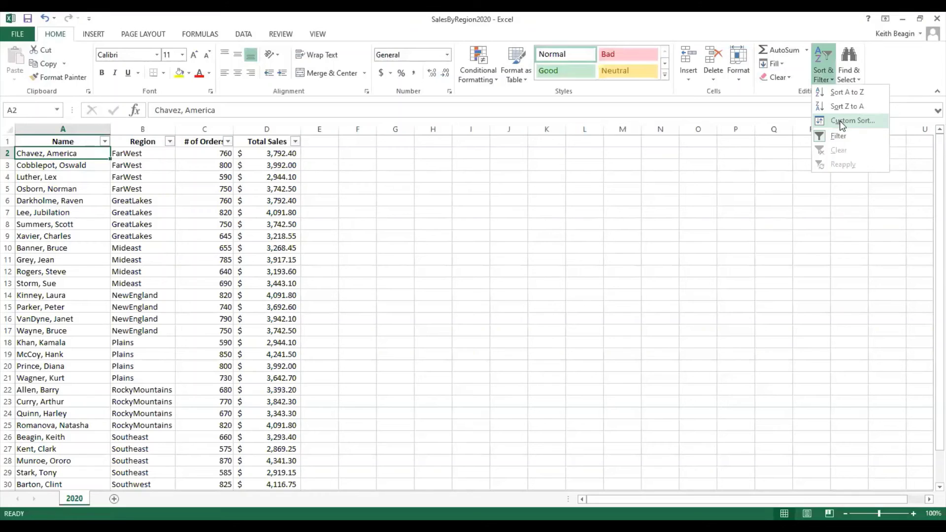
click(840, 121)
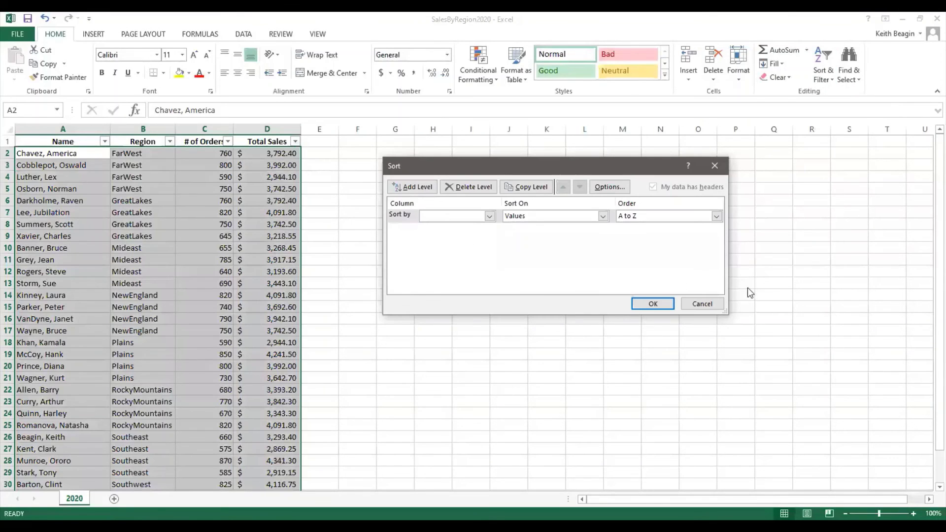
click(721, 171)
Custom sort the sales table by # of Orders on values, from smallest to largest
click(79, 157)
click(129, 156)
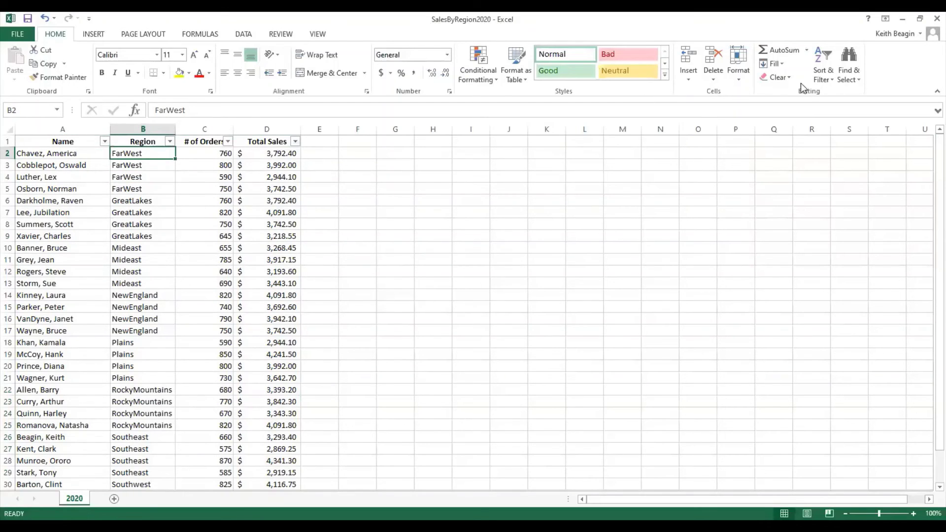
click(824, 74)
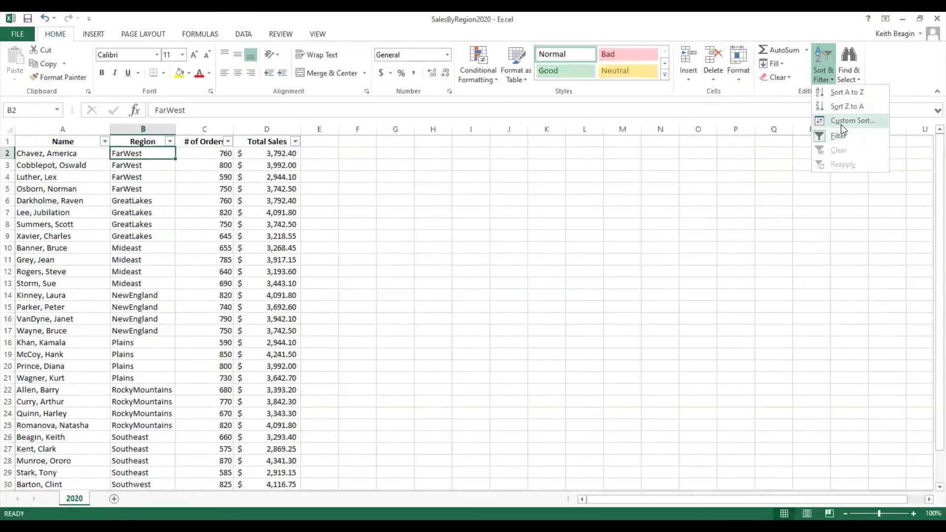
click(841, 122)
click(451, 216)
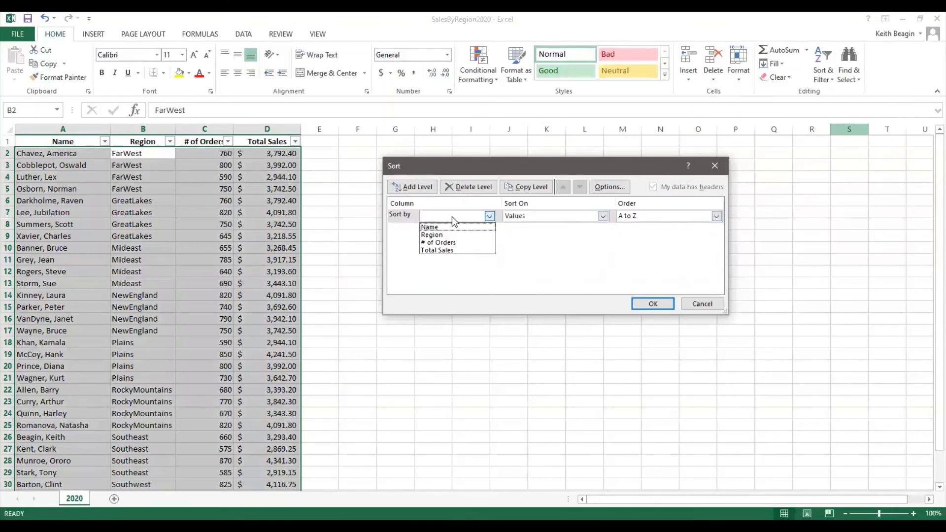
click(444, 241)
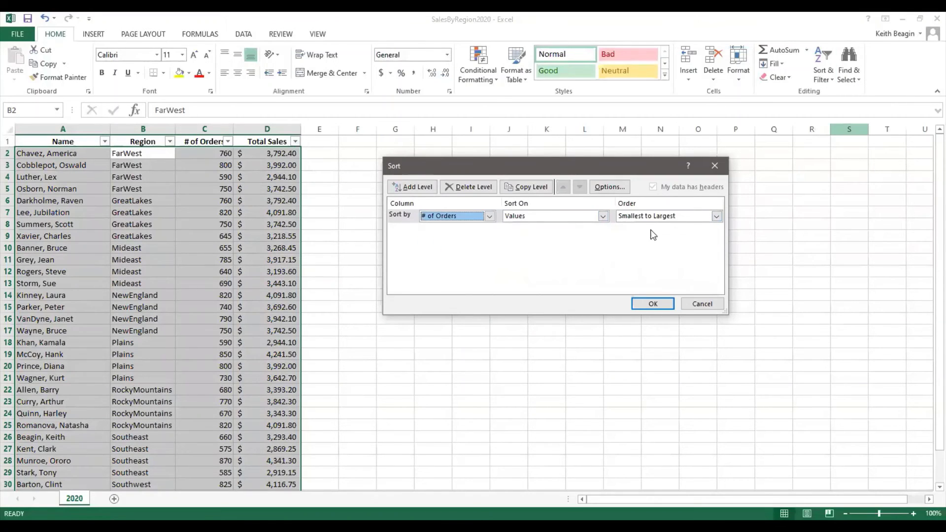
click(656, 301)
click(235, 211)
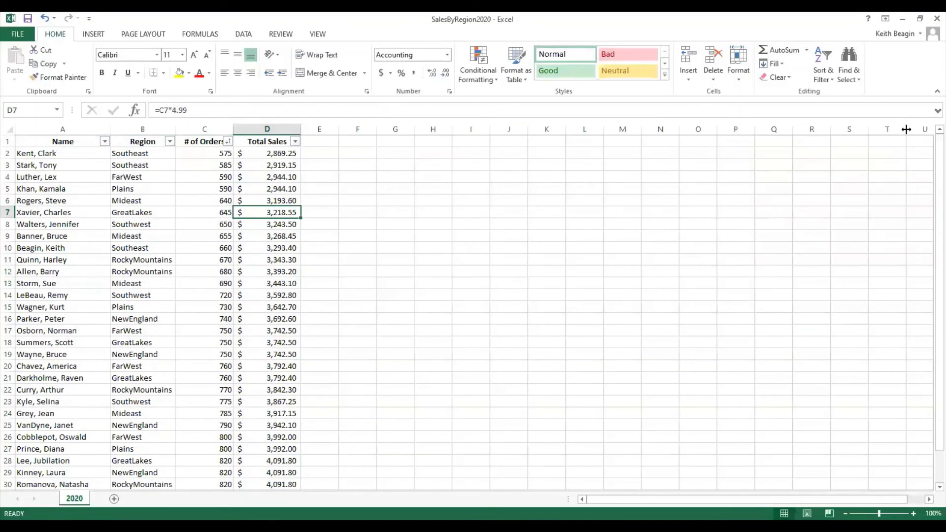
Delete the # of Orders level from the custom sort and apply the empty sort settings
click(823, 73)
click(833, 122)
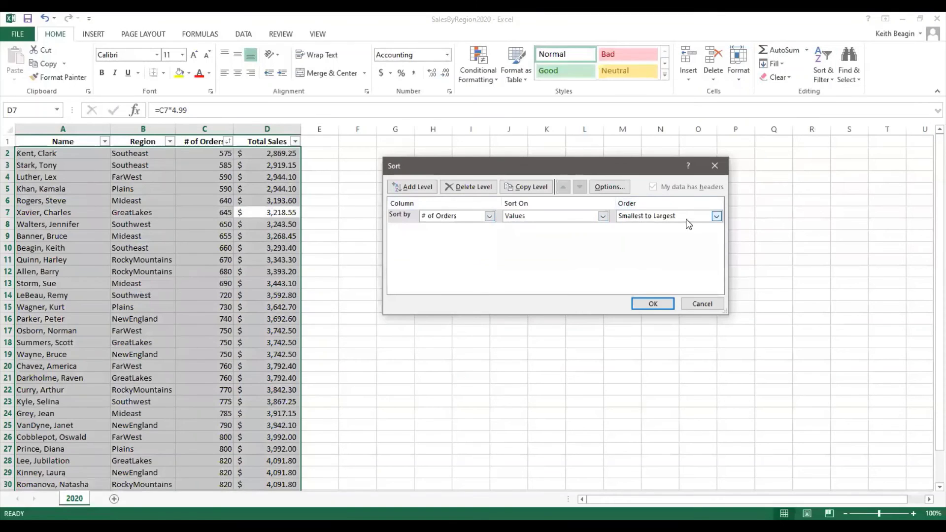
click(468, 187)
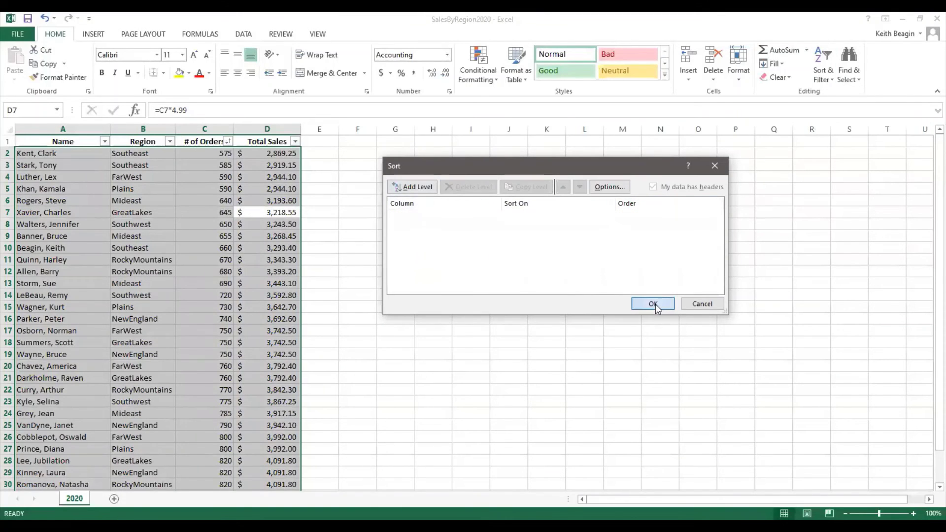
click(655, 303)
click(68, 153)
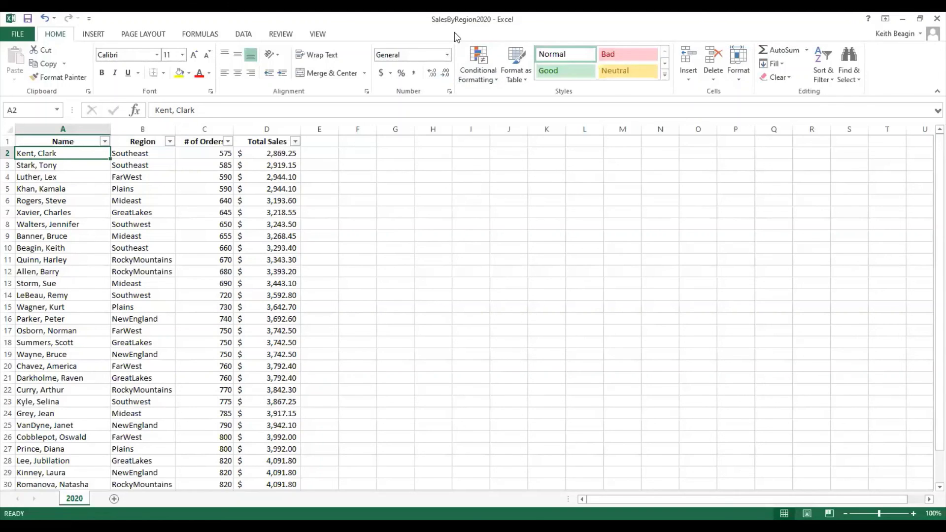
Filter the Total Sales column with a Top 10 number filter that shows the top 10 items
click(295, 142)
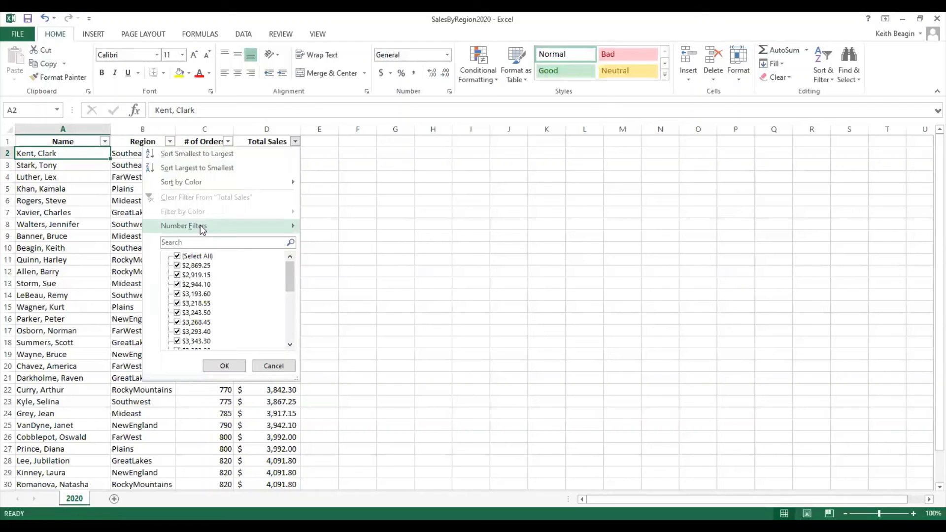
mouse_move(202, 230)
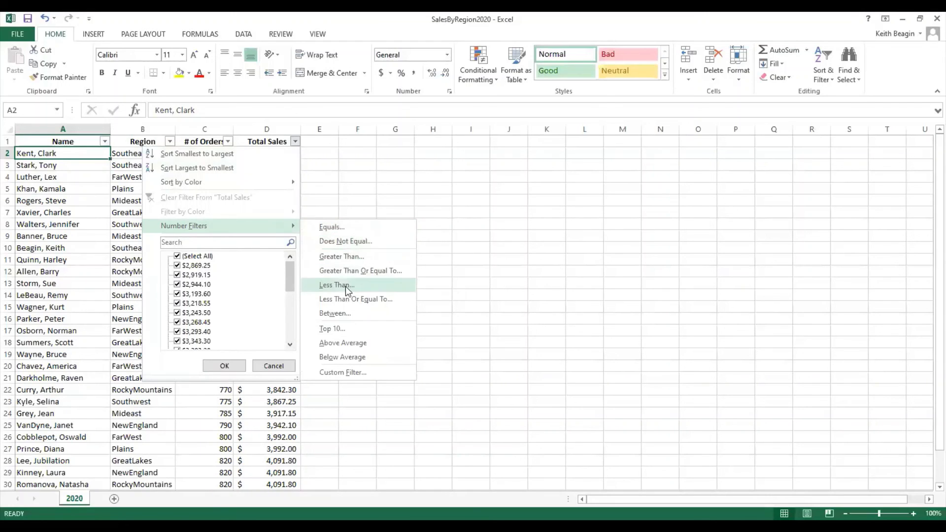
click(350, 329)
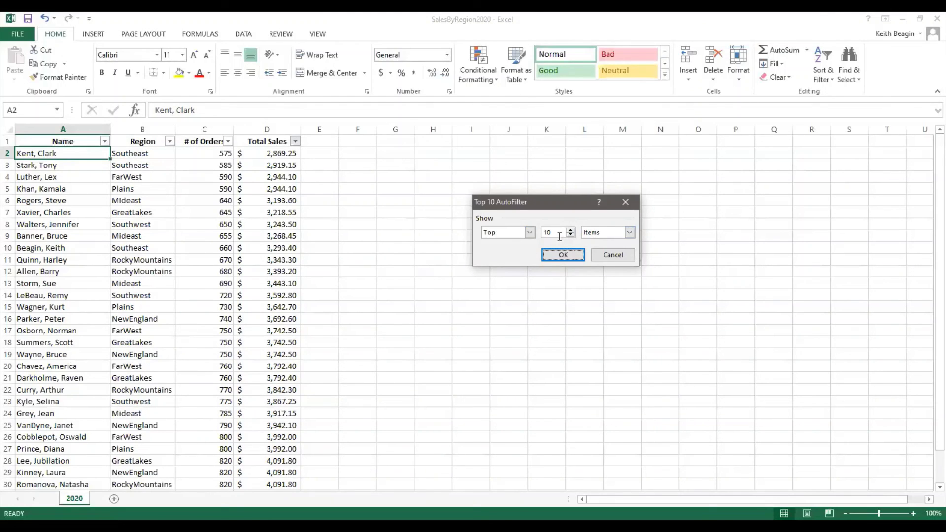
click(562, 255)
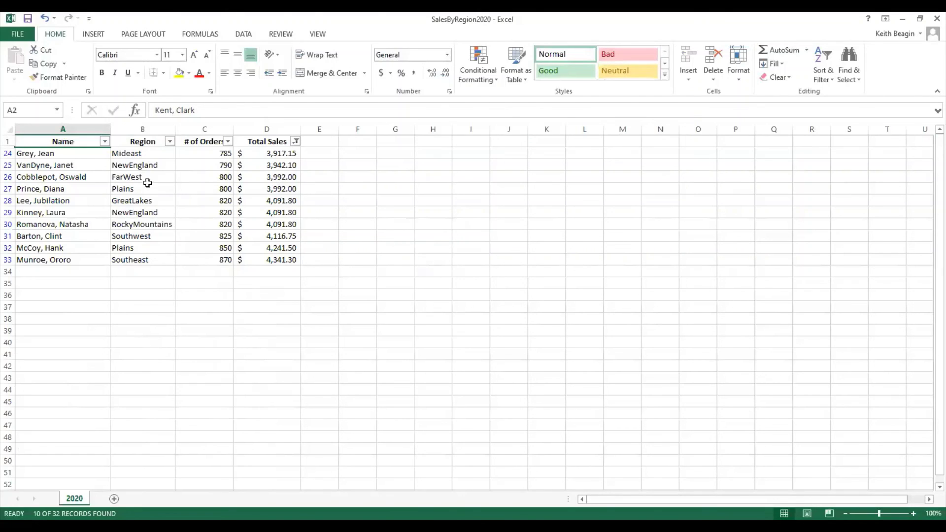
Custom sort the filtered rows by Region A to Z, with a second level by Name A to Z
click(833, 65)
click(834, 122)
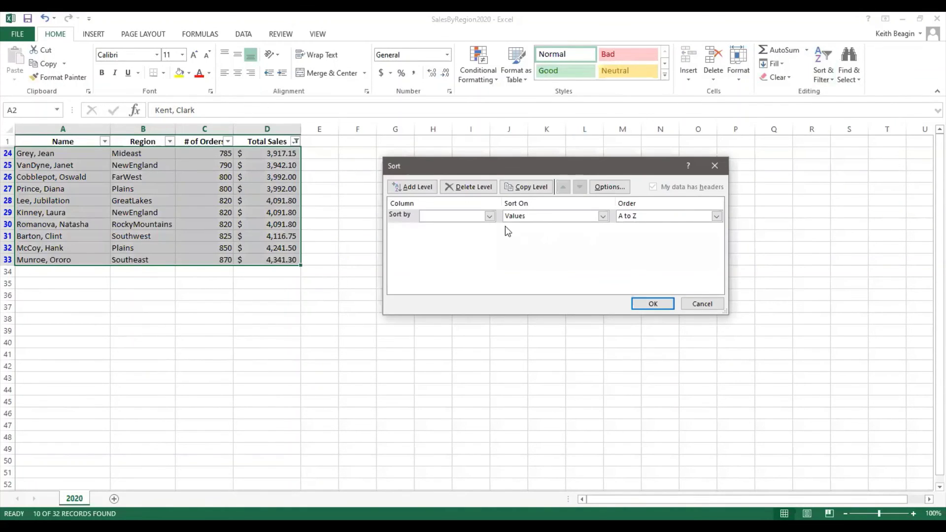
click(488, 216)
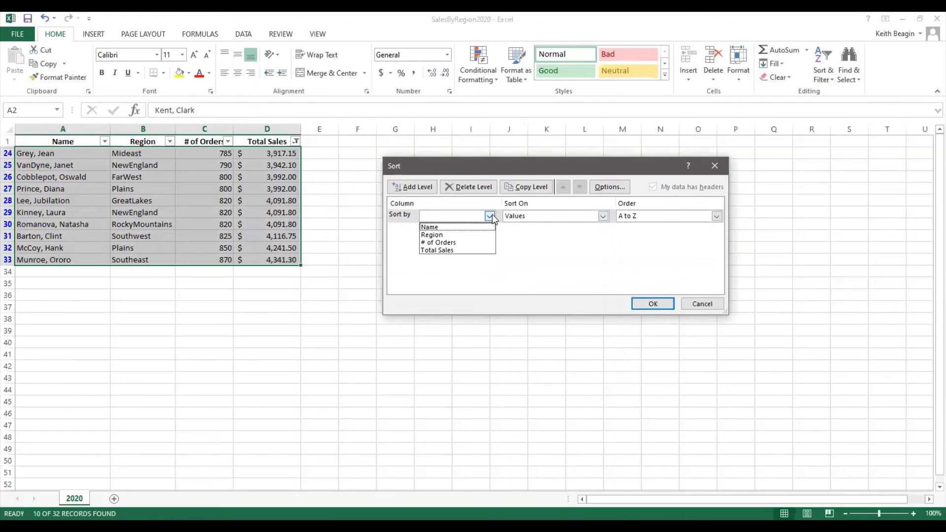
click(433, 235)
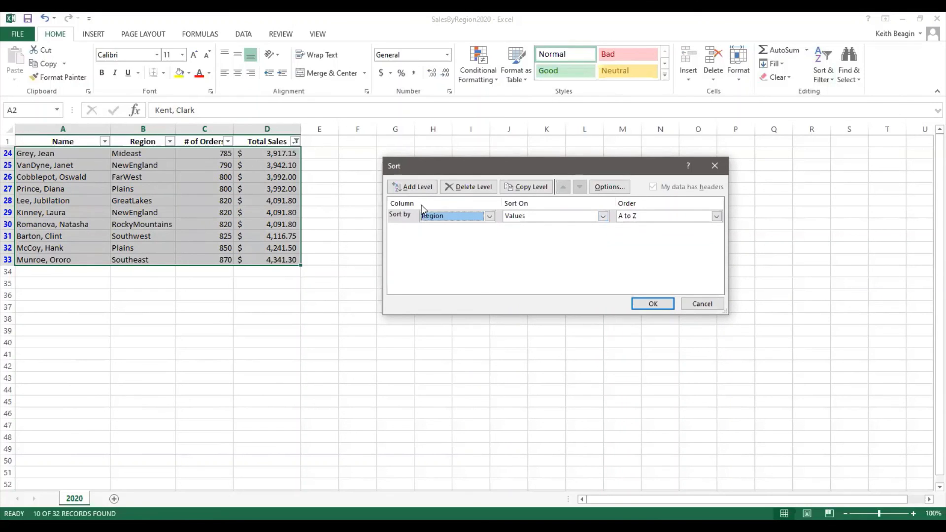
click(418, 189)
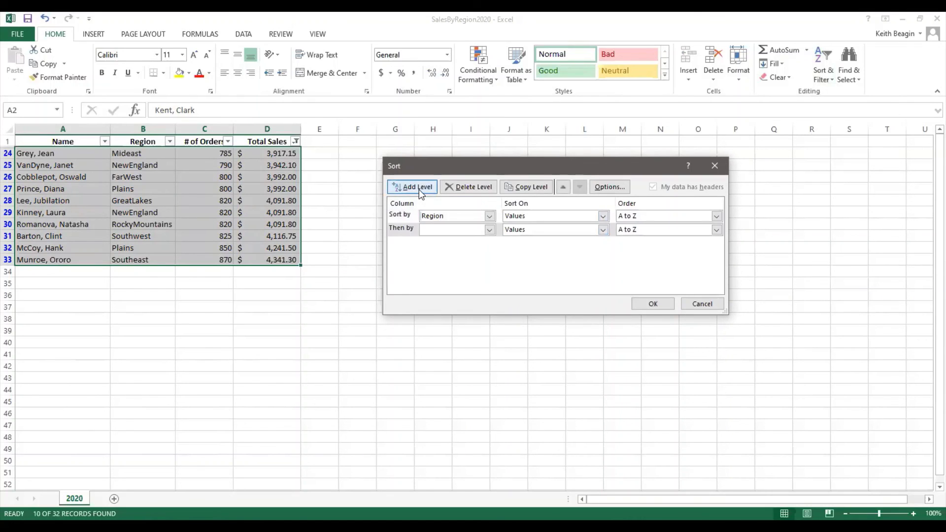
click(489, 230)
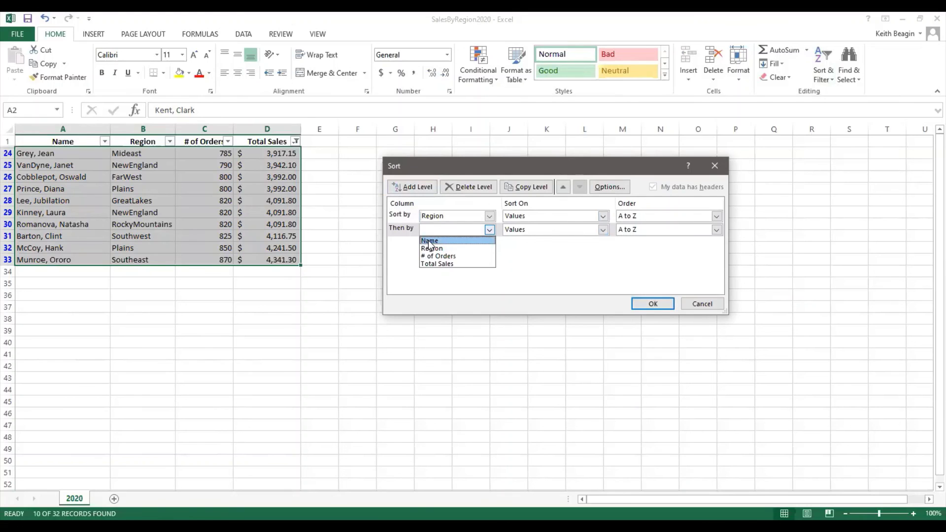
click(430, 240)
click(670, 304)
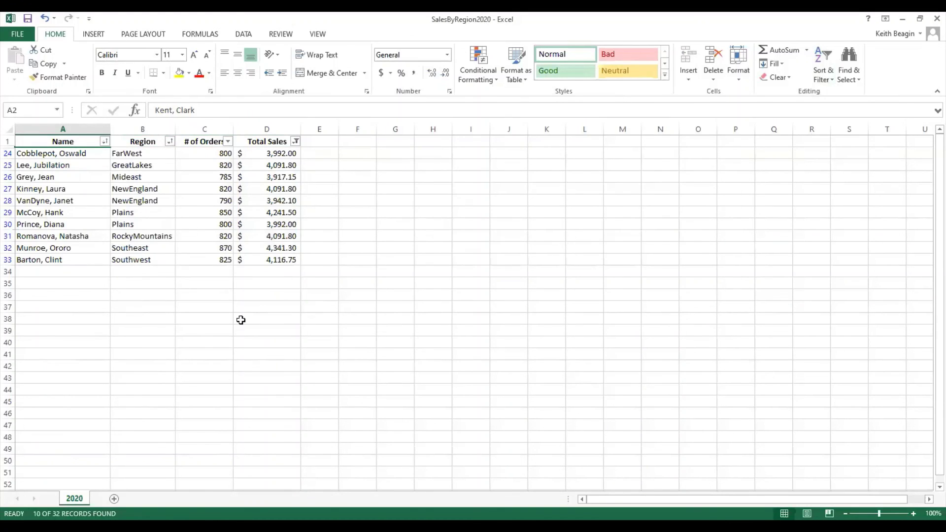
Examine the order of the regions in the sorted rows and the order of the names within Plains
click(151, 156)
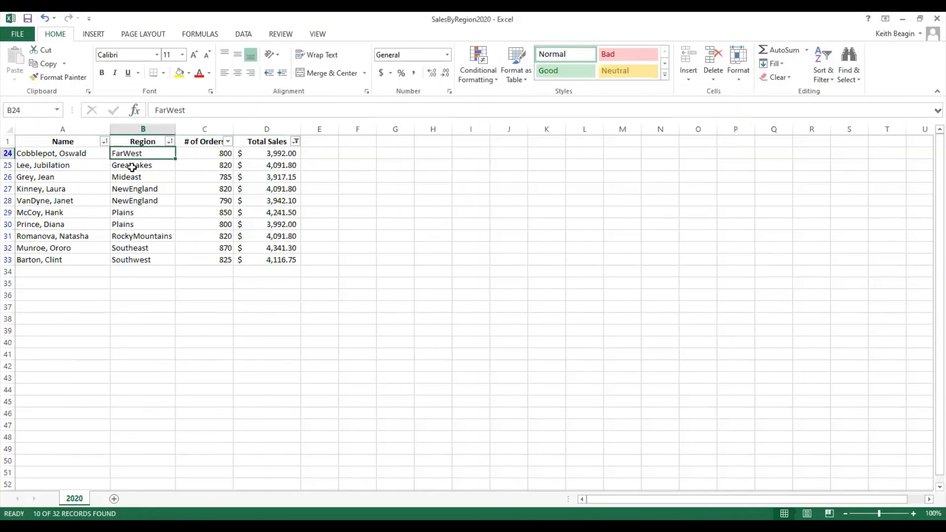
click(131, 167)
click(132, 178)
click(140, 188)
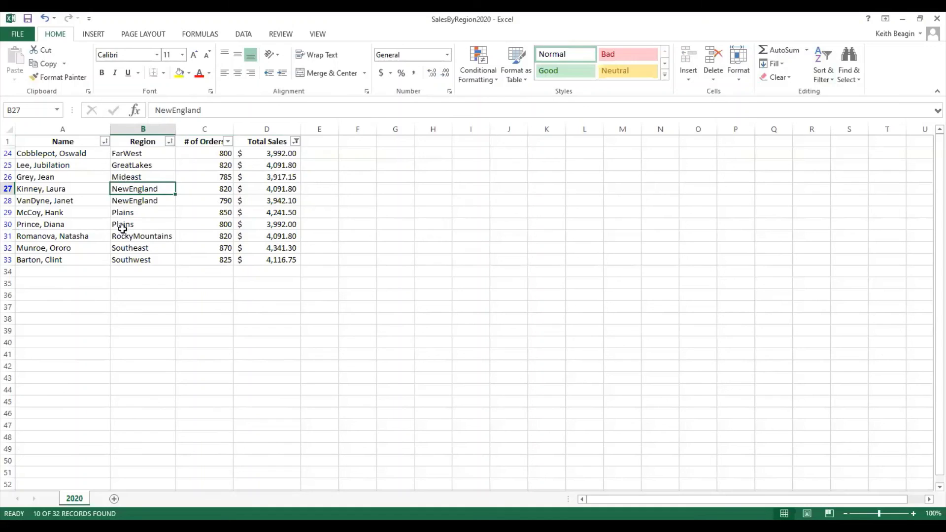
click(137, 152)
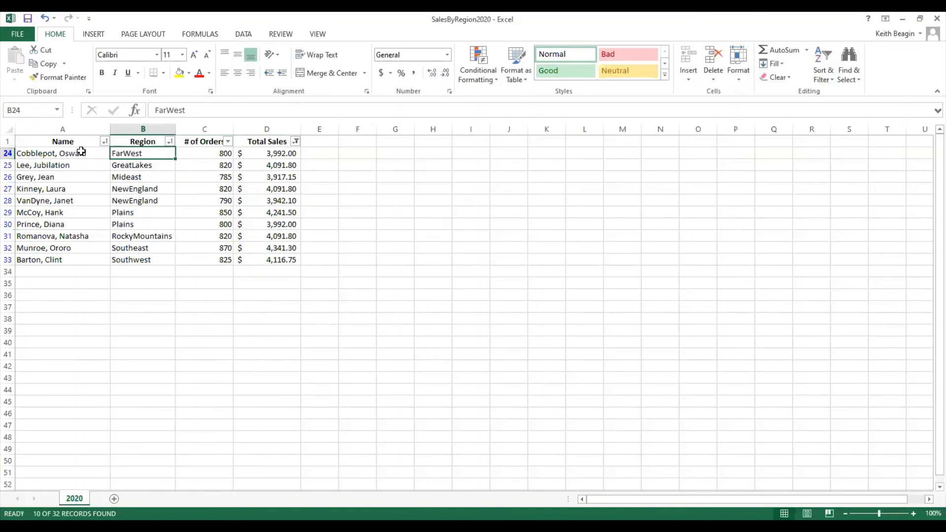
drag(127, 212, 66, 219)
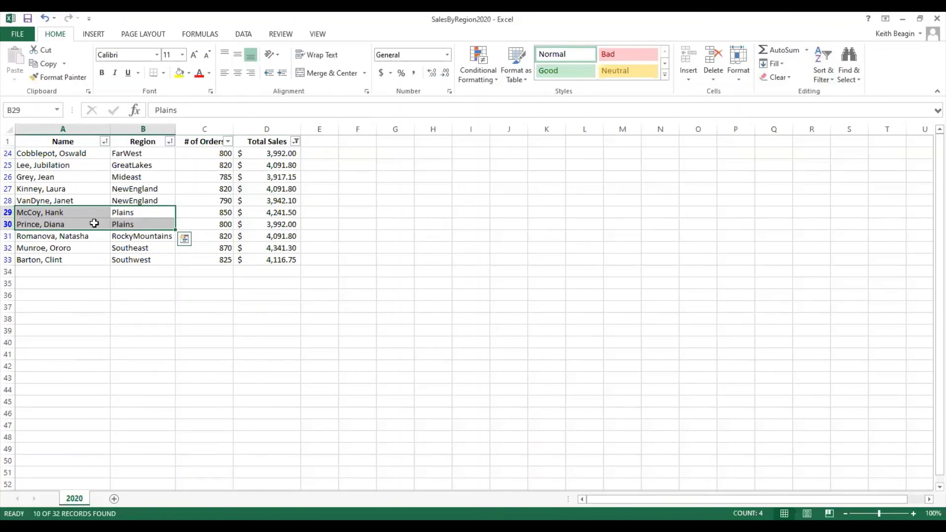